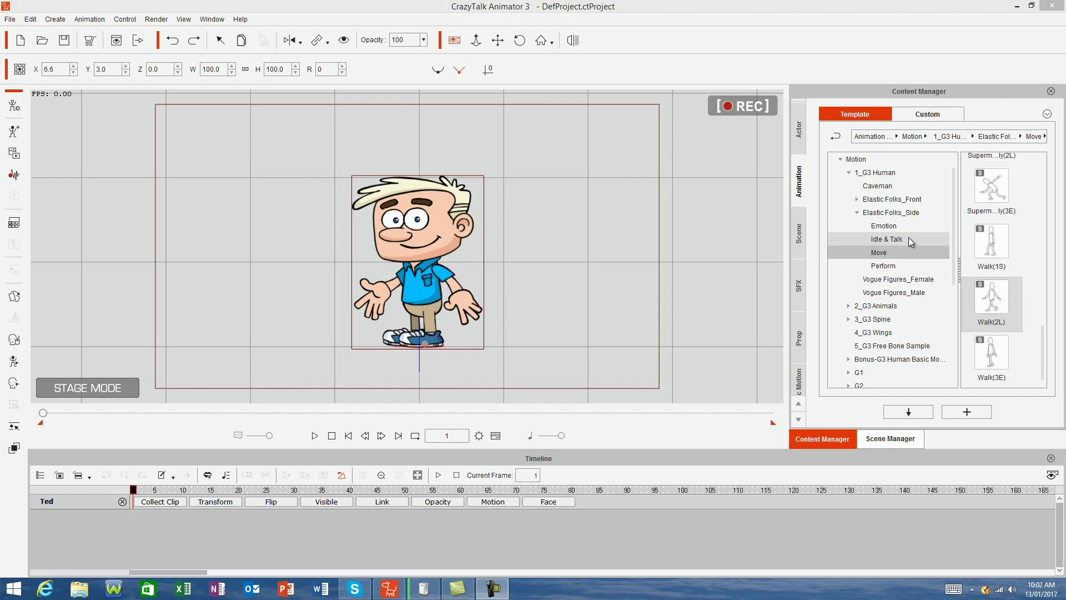
# - Expand Elastic Folks_Side, list its Move motions and scroll to the Walk clips
pyautogui.click(909, 212)
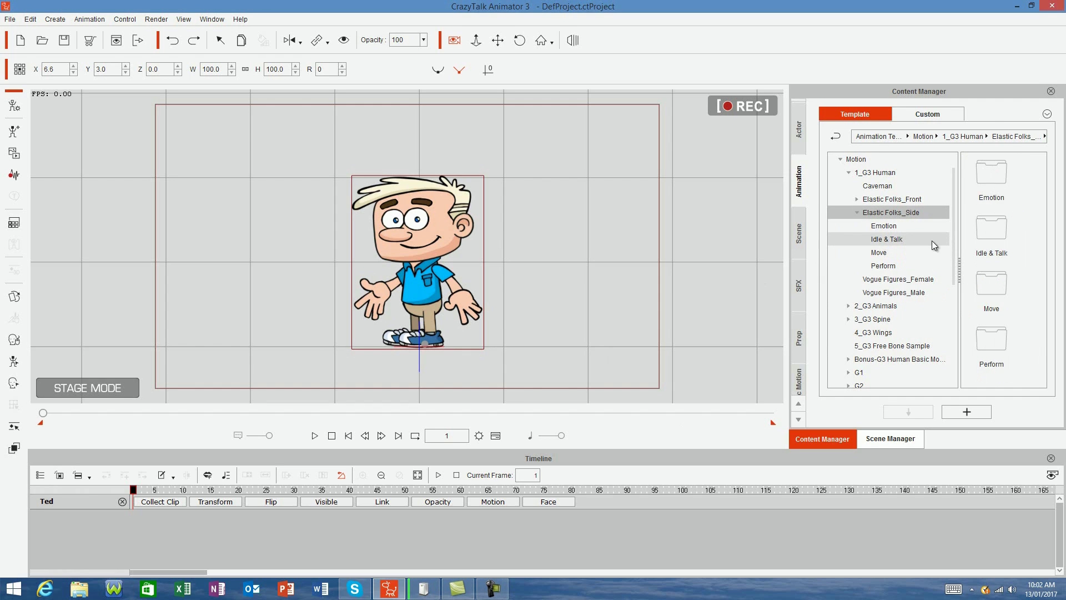
pyautogui.click(901, 252)
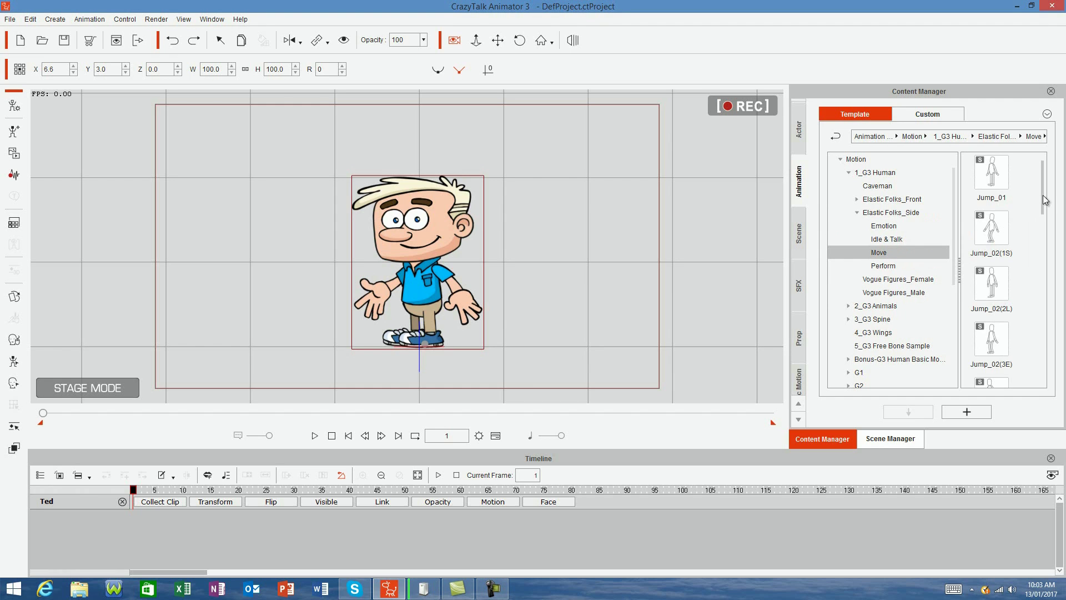
pyautogui.moveTo(1043, 195); pyautogui.dragTo(1043, 381)
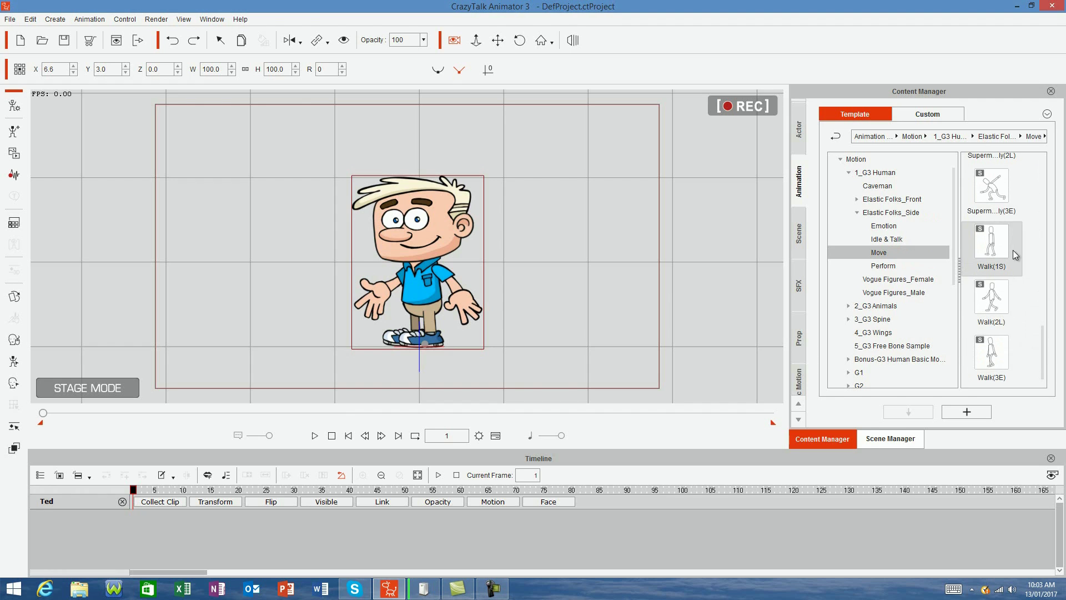
# - Apply Walk(1S) to Ted, show his motion track, and append Walk(2L) after it
pyautogui.moveTo(992, 251); pyautogui.dragTo(422, 253)
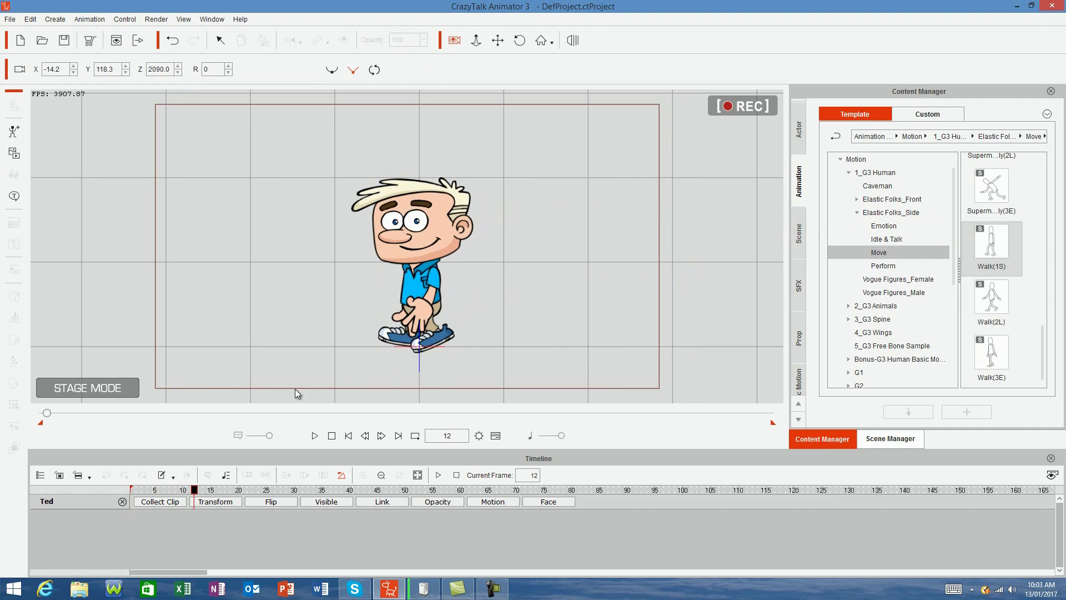
pyautogui.click(493, 501)
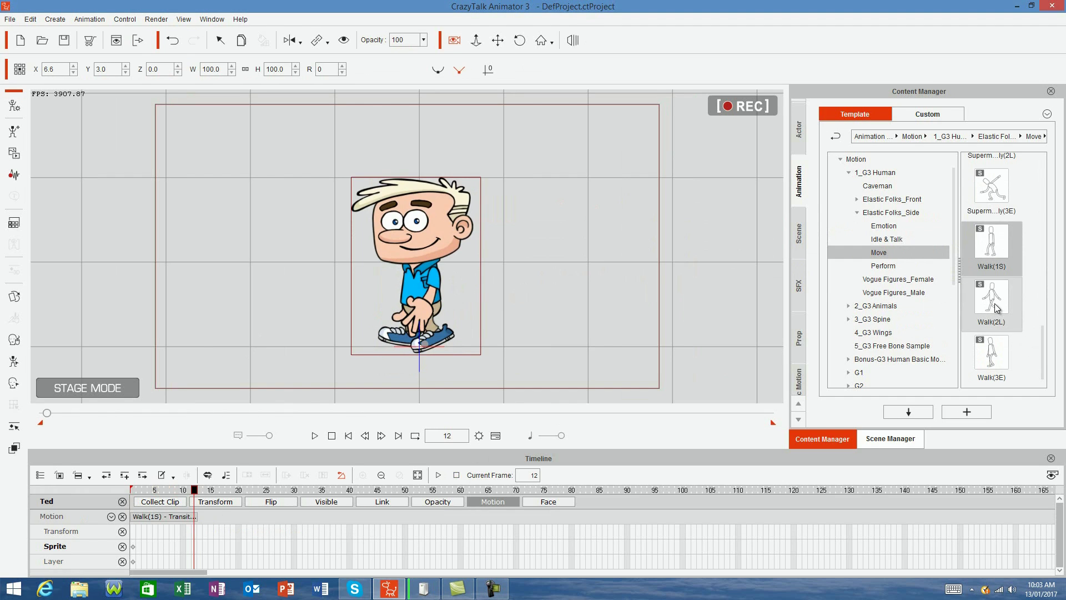
pyautogui.moveTo(995, 303); pyautogui.dragTo(420, 273)
pyautogui.press('space')
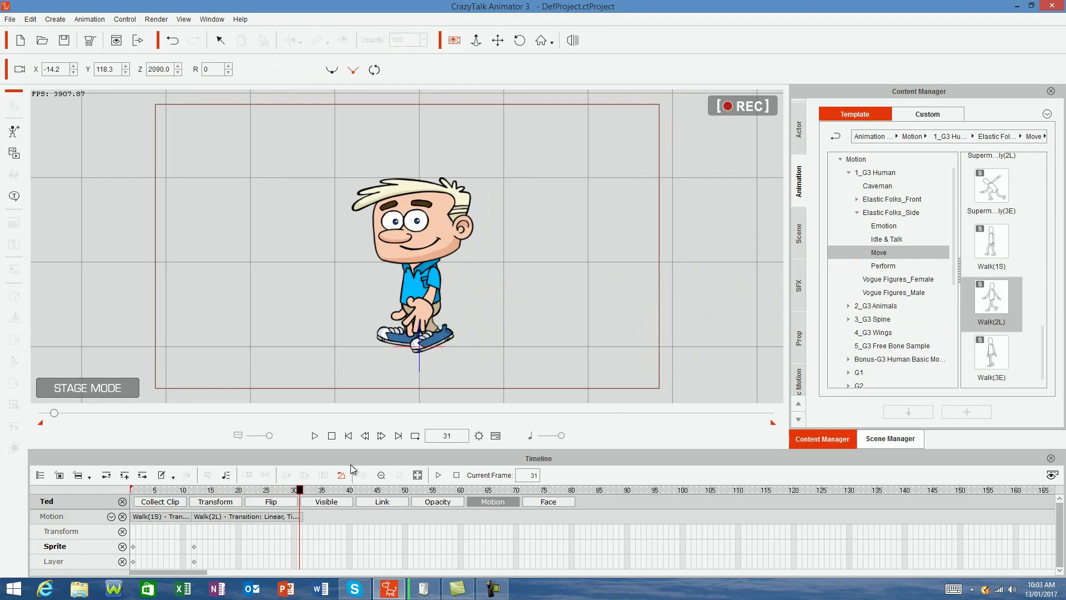
pyautogui.click(285, 519)
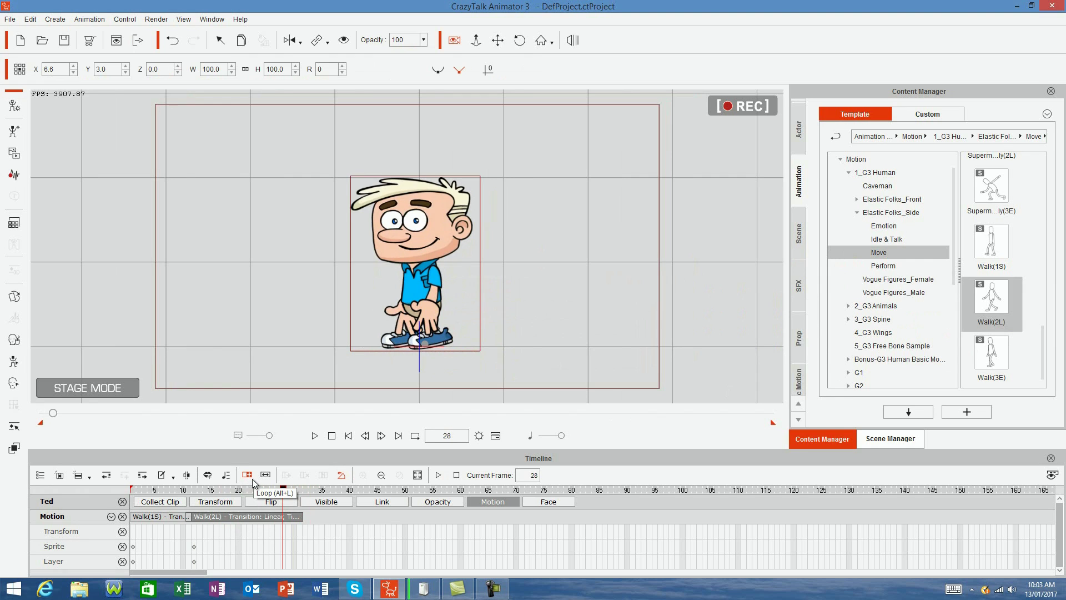
# - Stretch the Walk(2L) clip to about frame 70 and play the walk from frame 1
pyautogui.moveTo(292, 517); pyautogui.dragTo(514, 518)
pyautogui.moveTo(286, 492); pyautogui.dragTo(134, 490)
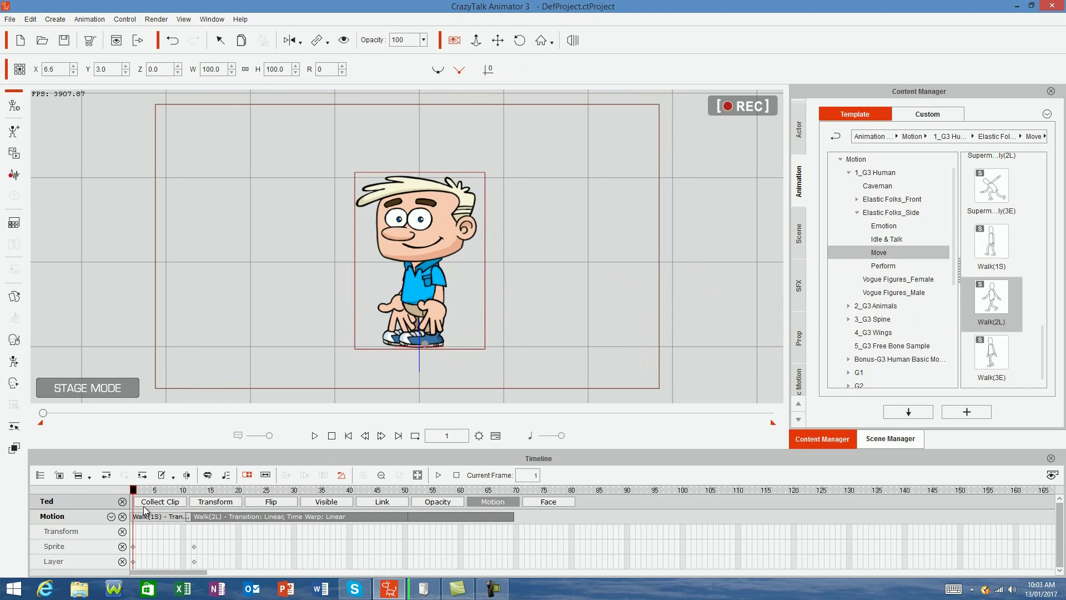
pyautogui.click(315, 436)
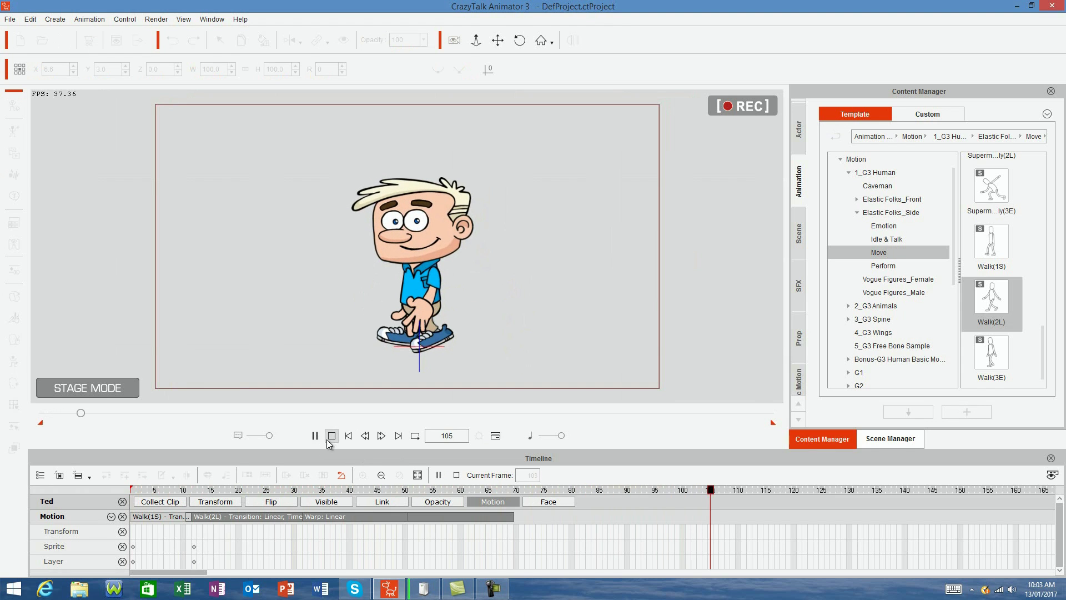
# - Add Walk(3E) to Ted at about frame 57 and preview the three-part walk
pyautogui.click(331, 436)
pyautogui.moveTo(135, 491); pyautogui.dragTo(513, 511)
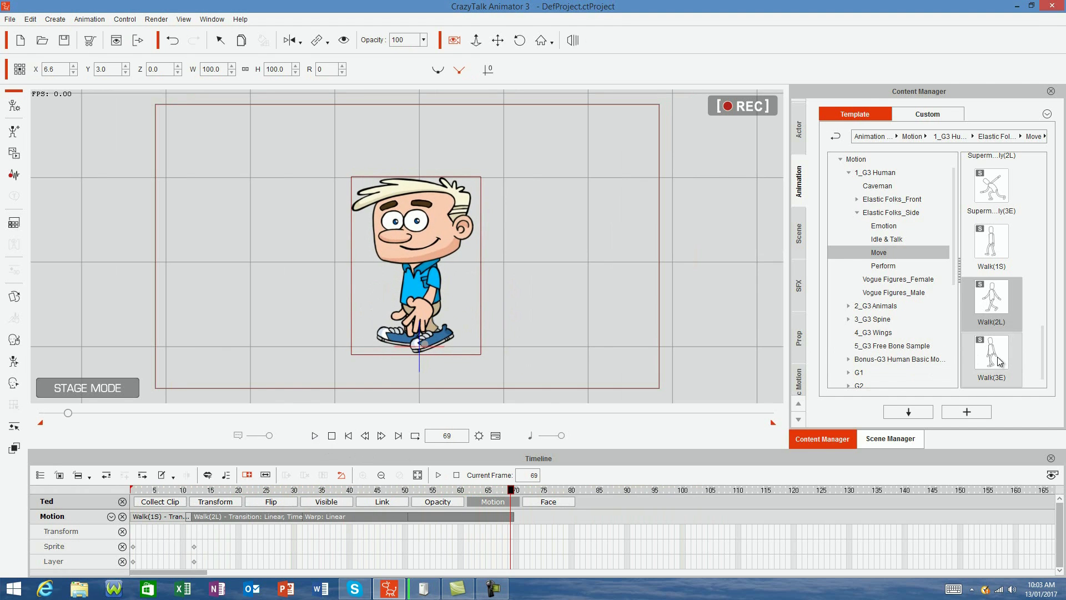
pyautogui.moveTo(998, 356); pyautogui.dragTo(422, 298)
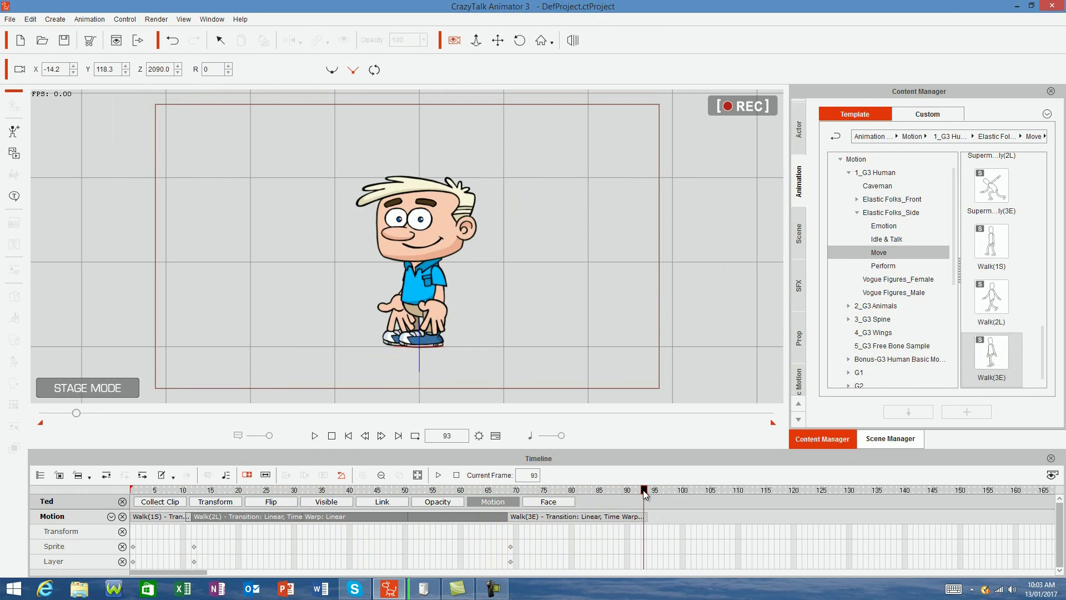
pyautogui.click(331, 436)
pyautogui.click(315, 436)
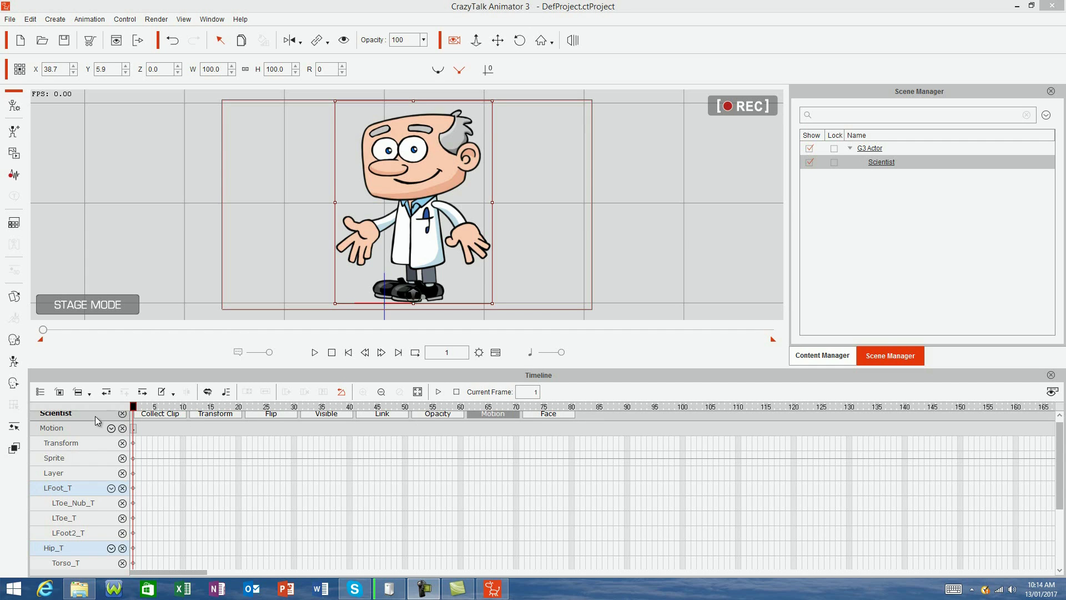
# - Open the Motion Key Editor and select the scientist's LArm bone
pyautogui.click(14, 427)
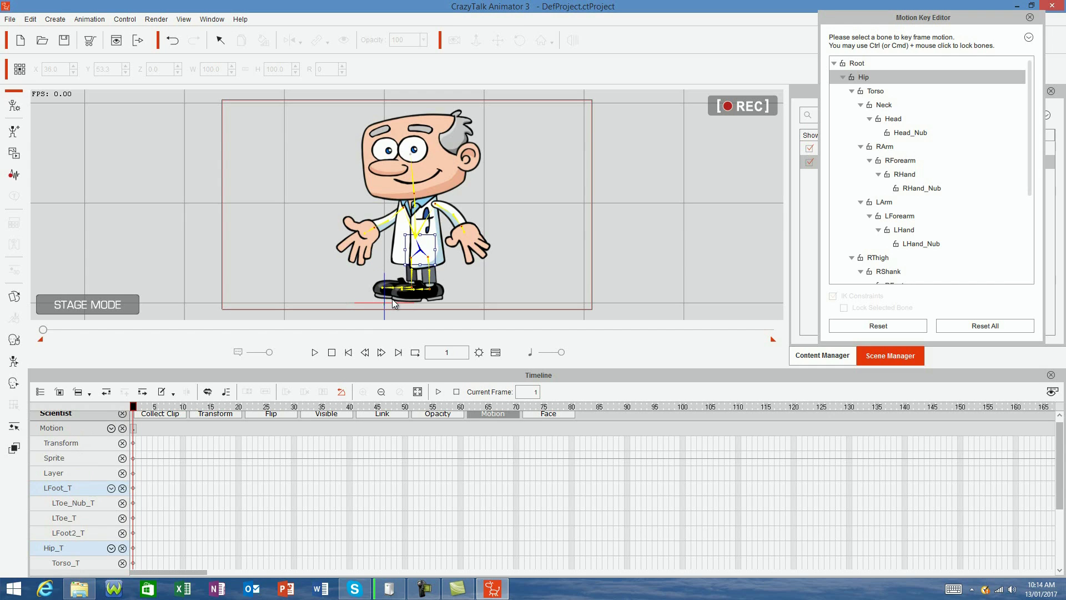
pyautogui.click(445, 213)
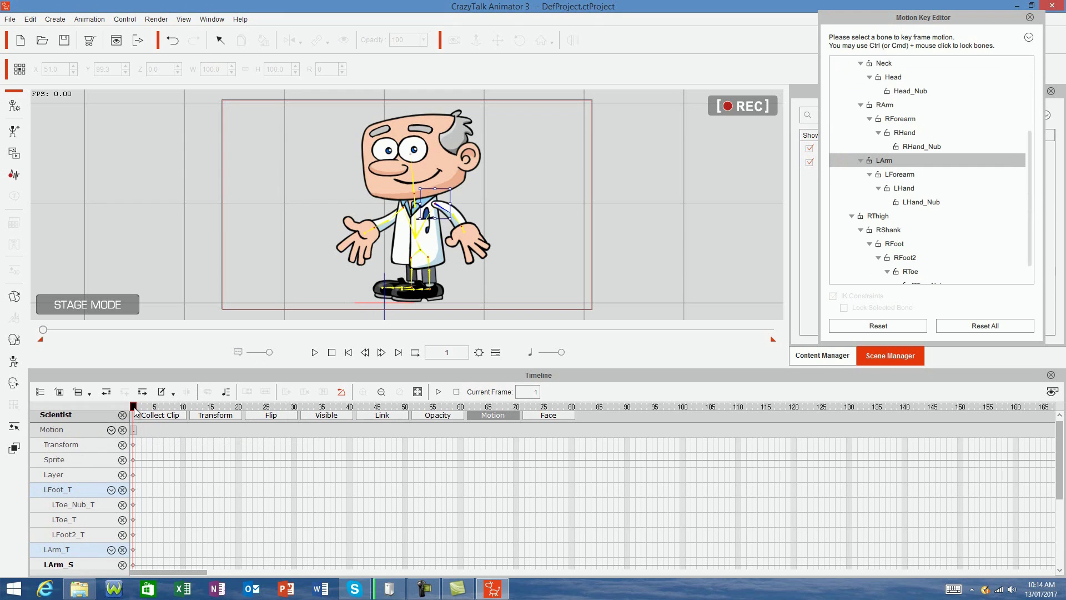
# - Key the left arm rotated upward at frame 20 and play back the lift
pyautogui.moveTo(135, 407); pyautogui.dragTo(241, 415)
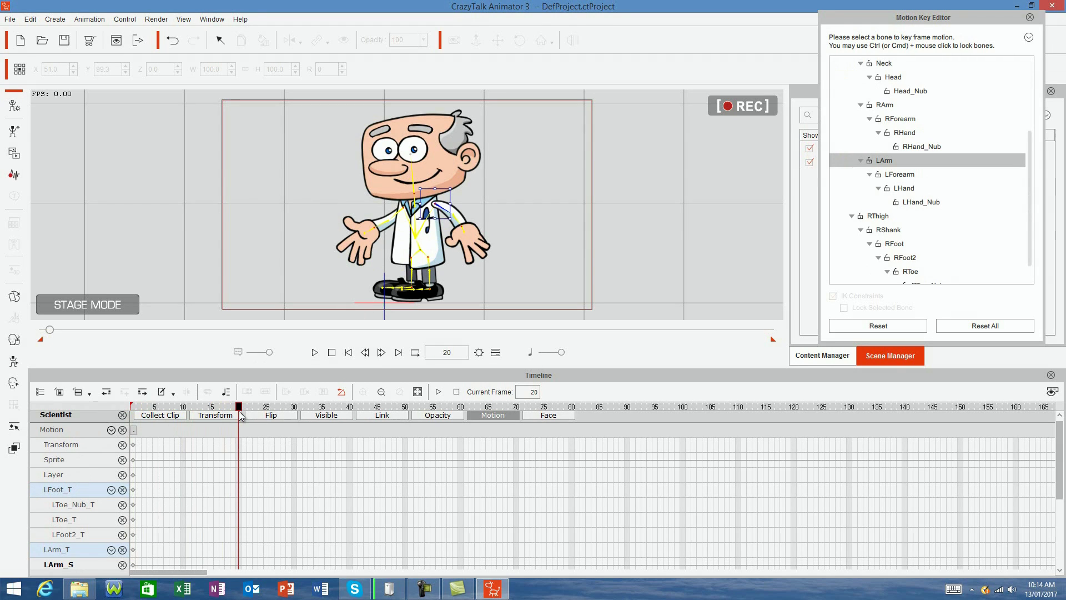
pyautogui.moveTo(462, 206); pyautogui.dragTo(464, 171)
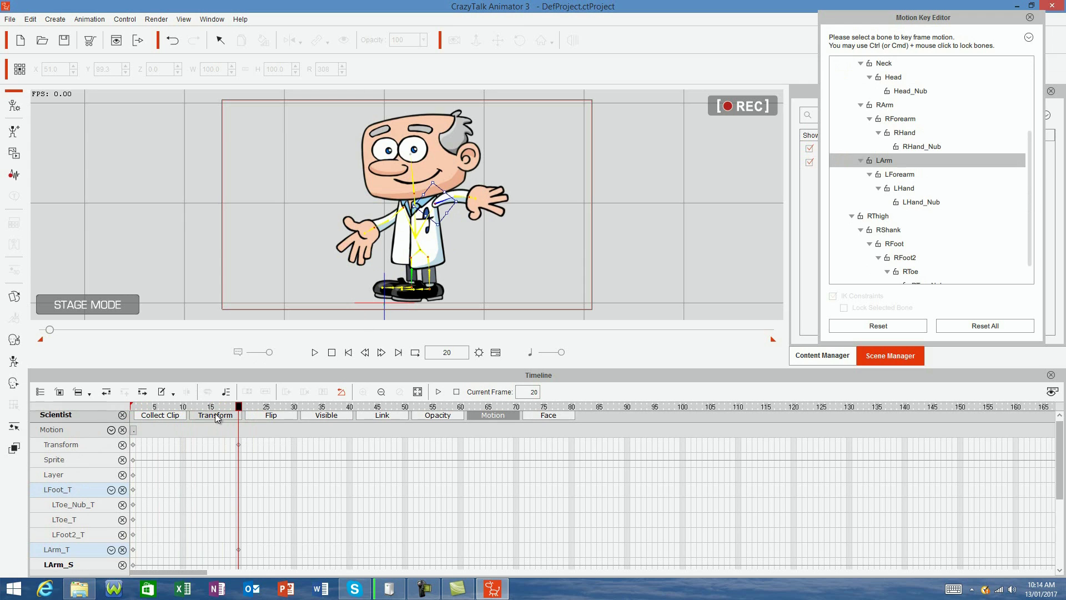
pyautogui.moveTo(239, 406); pyautogui.dragTo(129, 417)
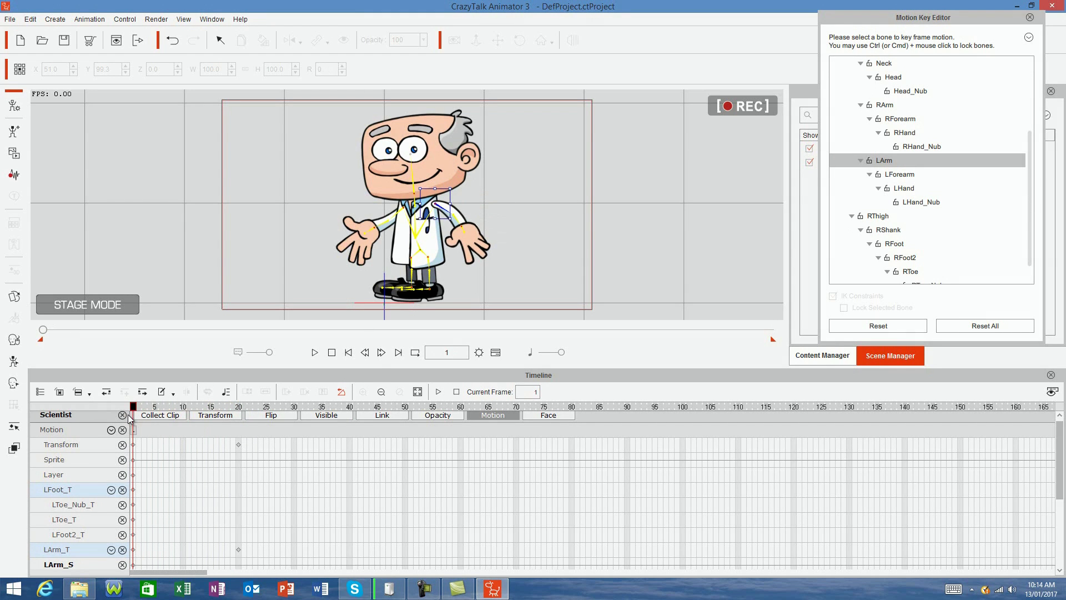
pyautogui.click(315, 353)
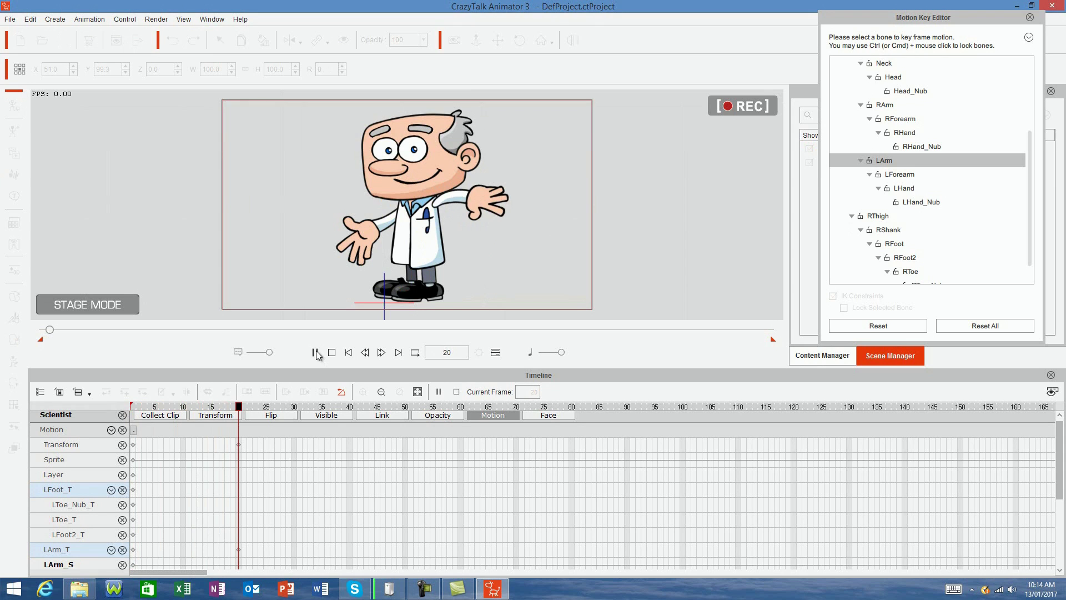
pyautogui.click(316, 356)
pyautogui.click(237, 451)
pyautogui.click(238, 445)
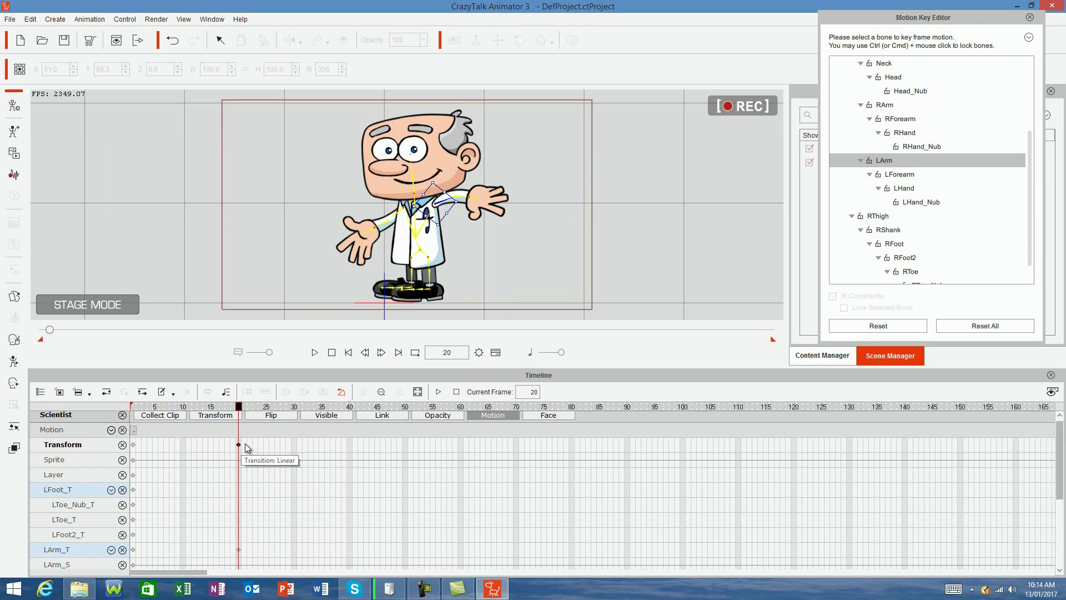
# - Lower the scientist's left arm at frame 60 and play the arm animation from frame 1
pyautogui.click(350, 444)
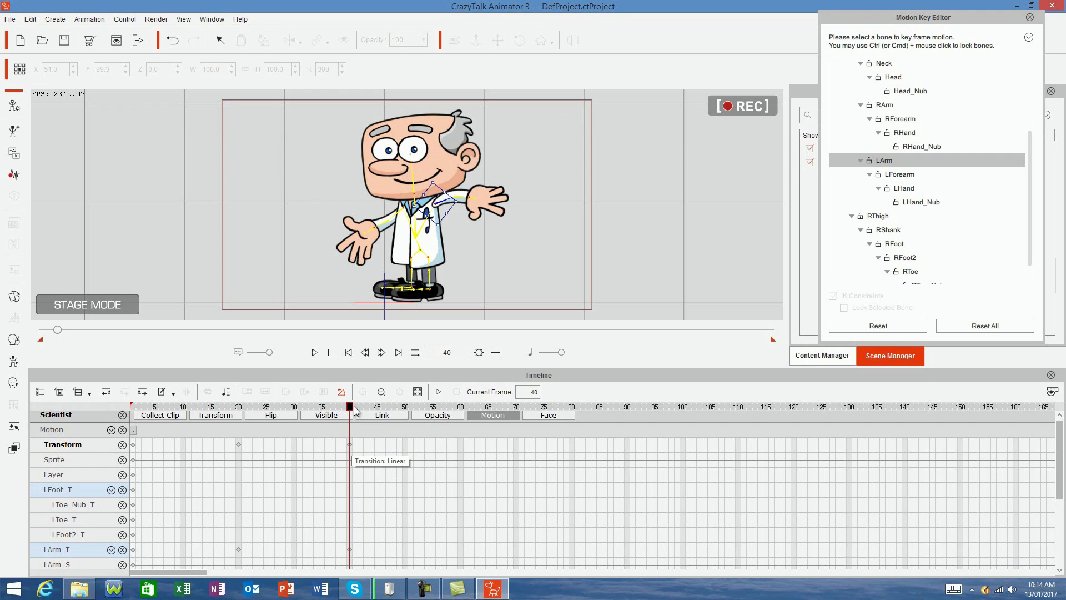
pyautogui.moveTo(355, 411); pyautogui.dragTo(468, 429)
pyautogui.moveTo(469, 191); pyautogui.dragTo(462, 217)
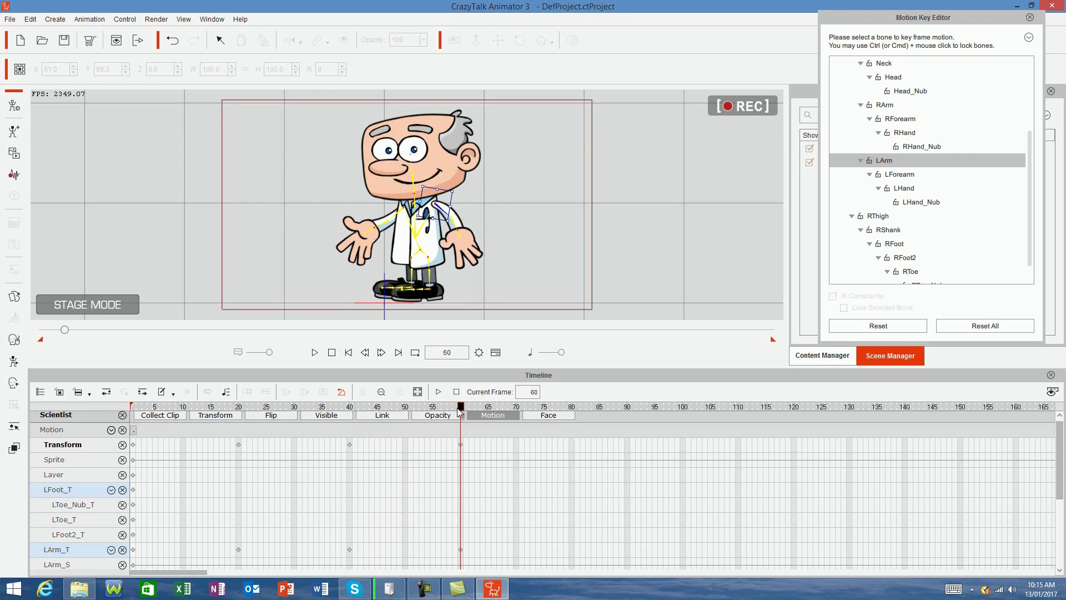
pyautogui.moveTo(461, 411); pyautogui.dragTo(129, 437)
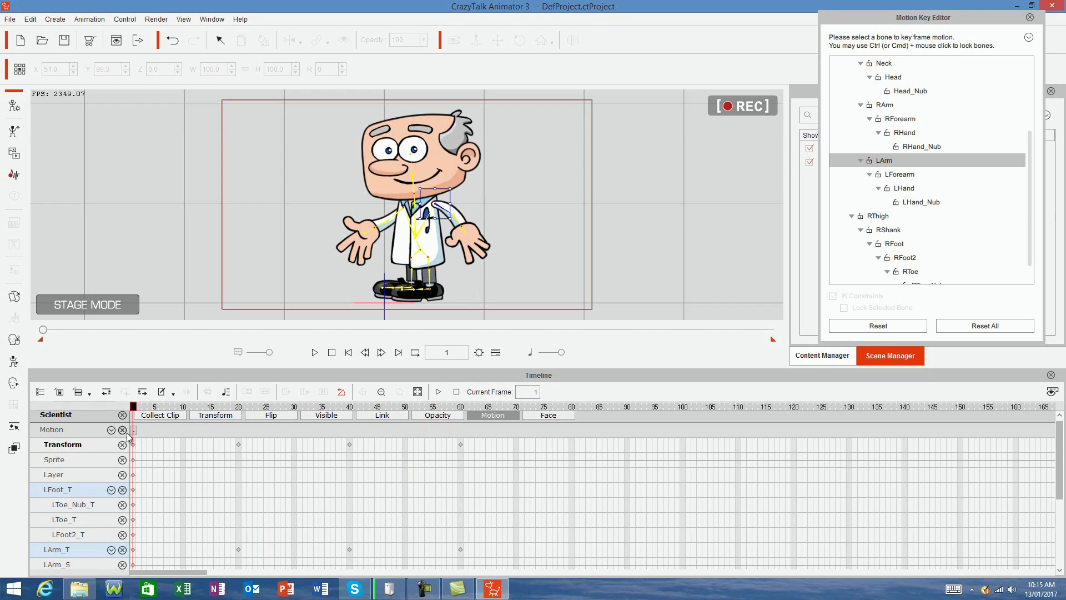
pyautogui.press('space')
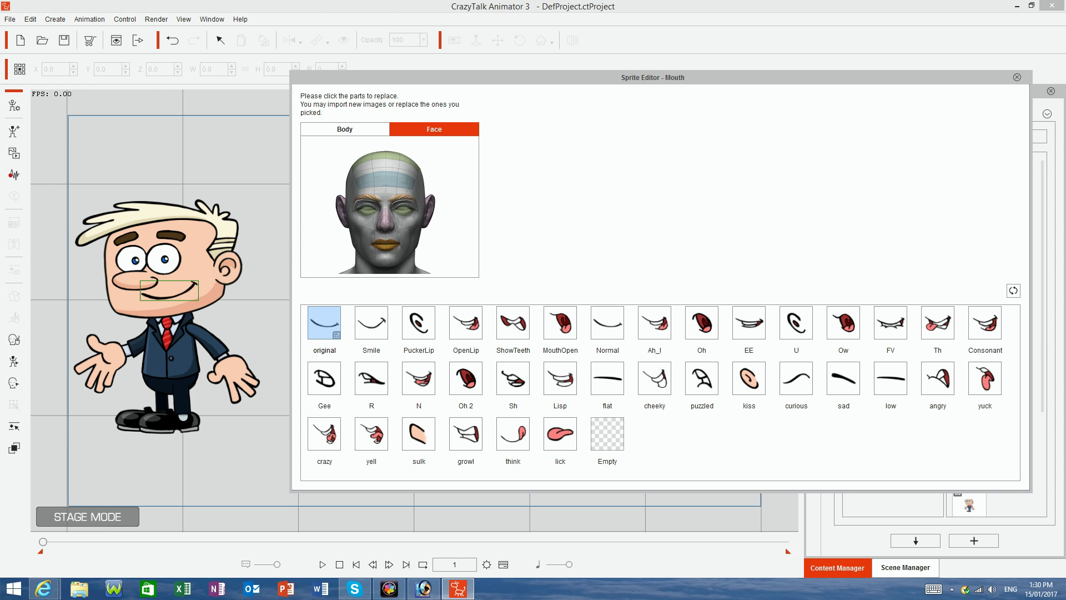
# - Pick the left eye, right hand, then front hair sprites for swapping
pyautogui.click(163, 259)
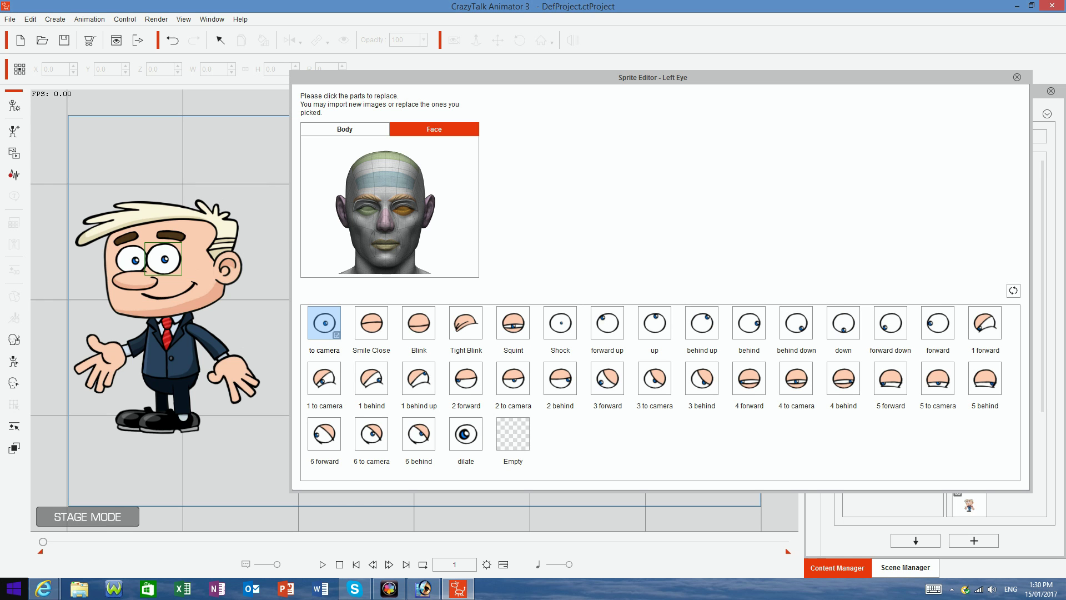
pyautogui.click(100, 363)
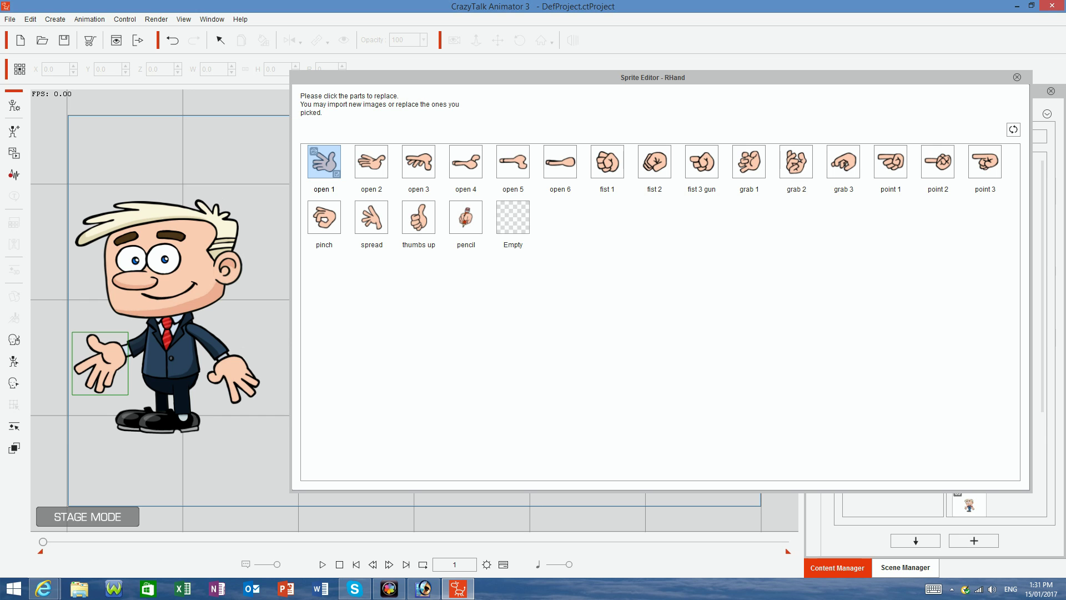
pyautogui.click(150, 219)
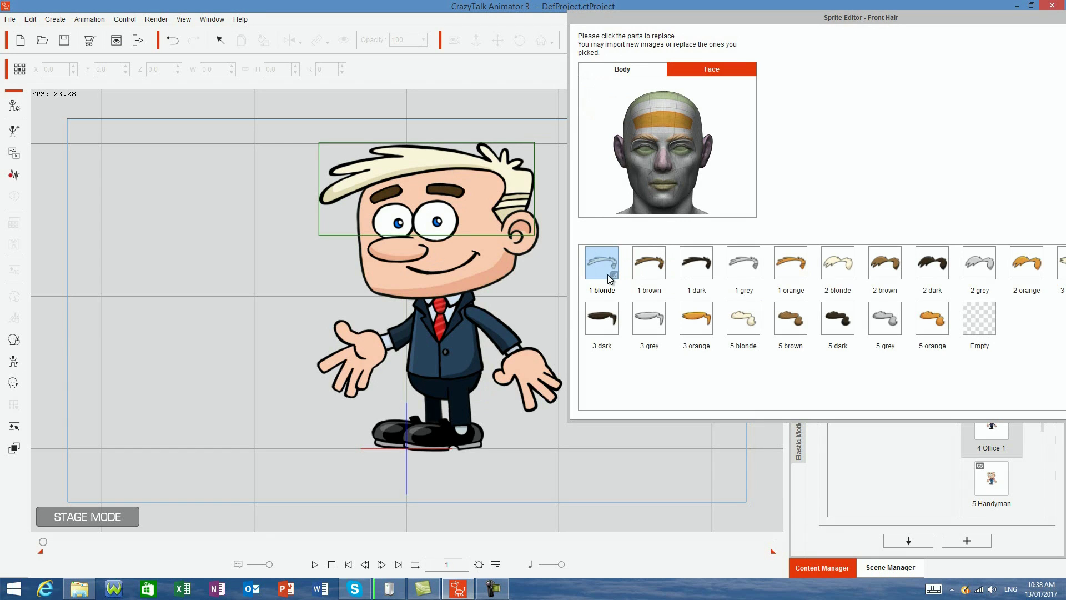
# - Try the 5-series hairstyles and settle on 5 dark front hair
pyautogui.click(748, 325)
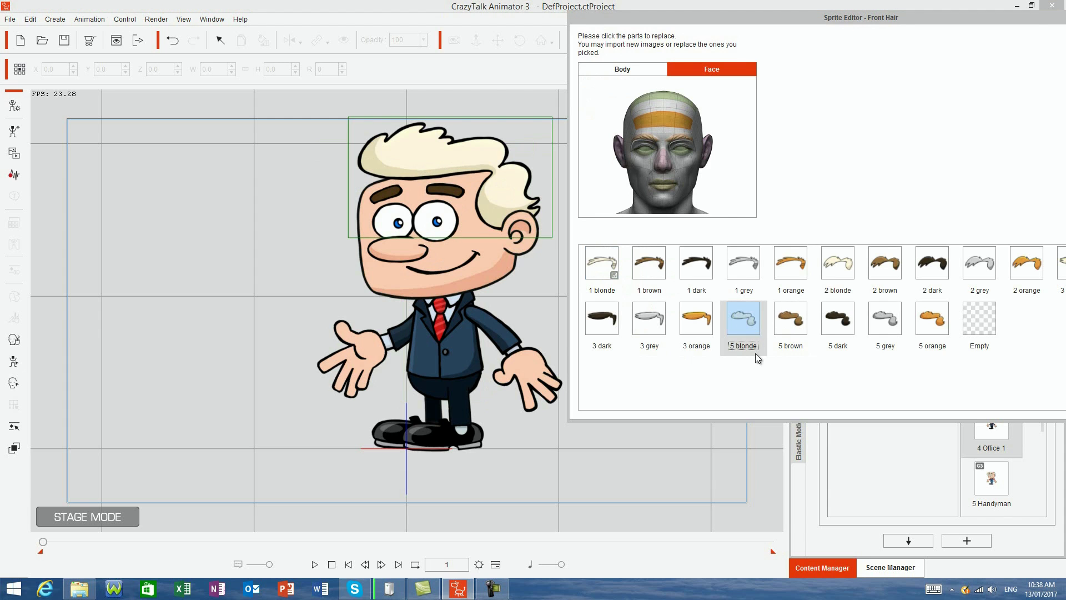
pyautogui.click(792, 331)
pyautogui.click(841, 331)
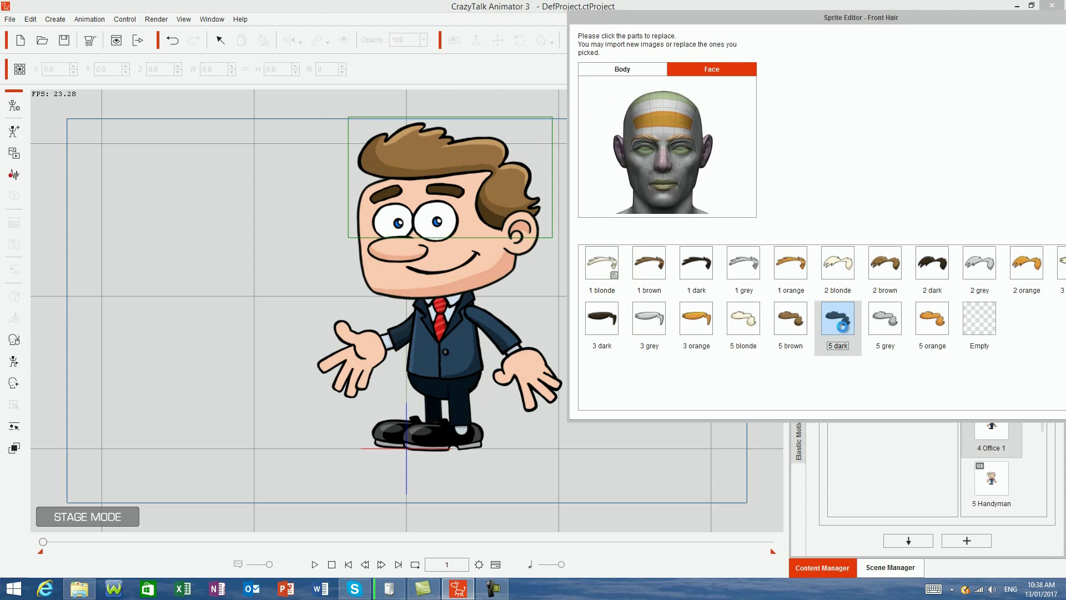
pyautogui.click(892, 330)
pyautogui.click(933, 326)
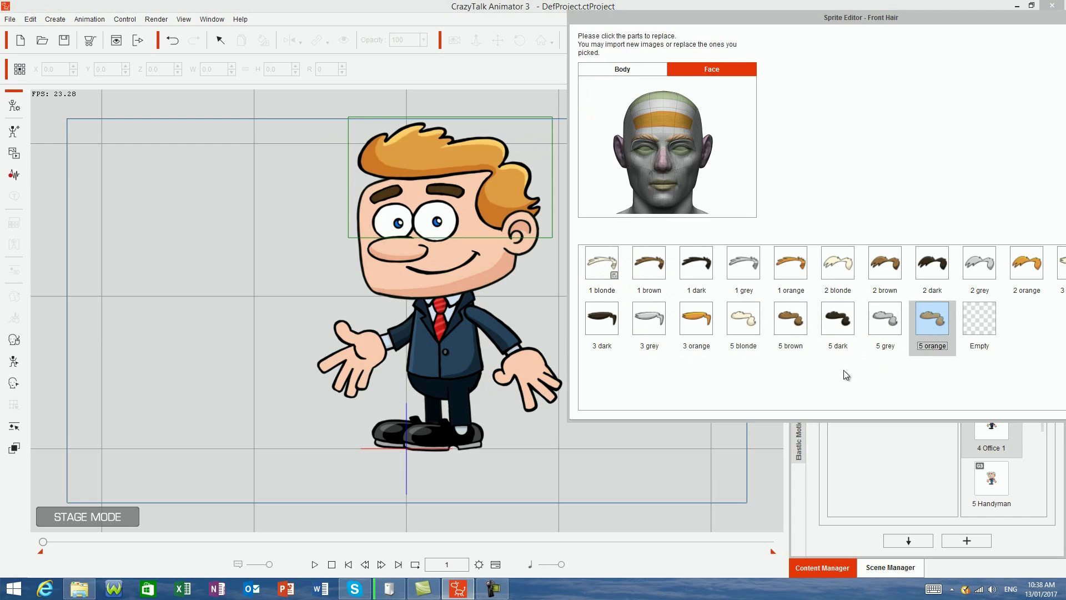
pyautogui.click(837, 319)
# - Give the brow the 5 normal style and the nose black glasses-3 spectacles
pyautogui.click(648, 143)
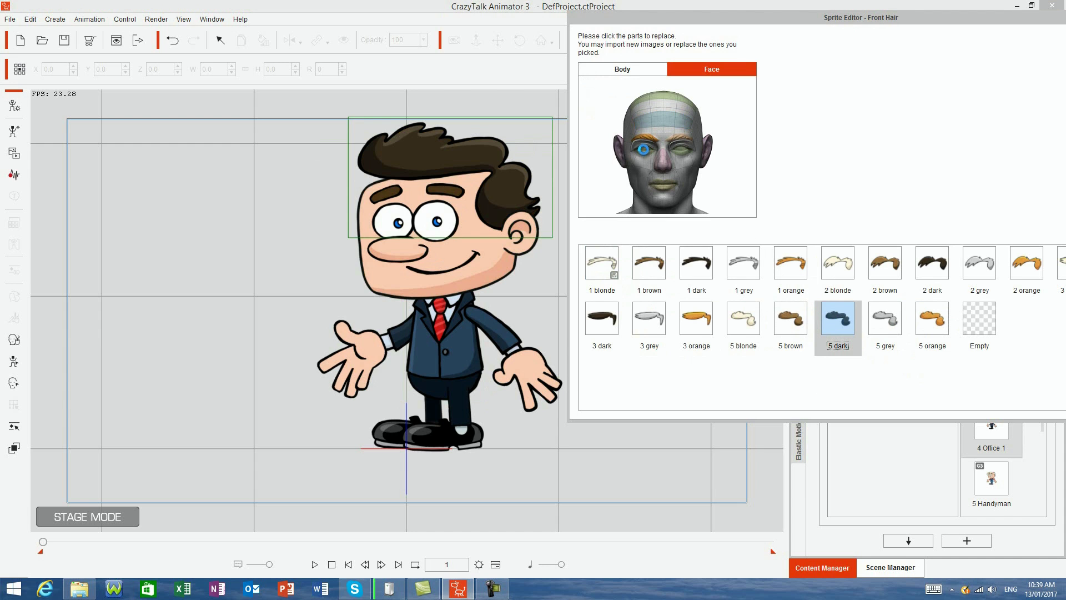
pyautogui.click(979, 374)
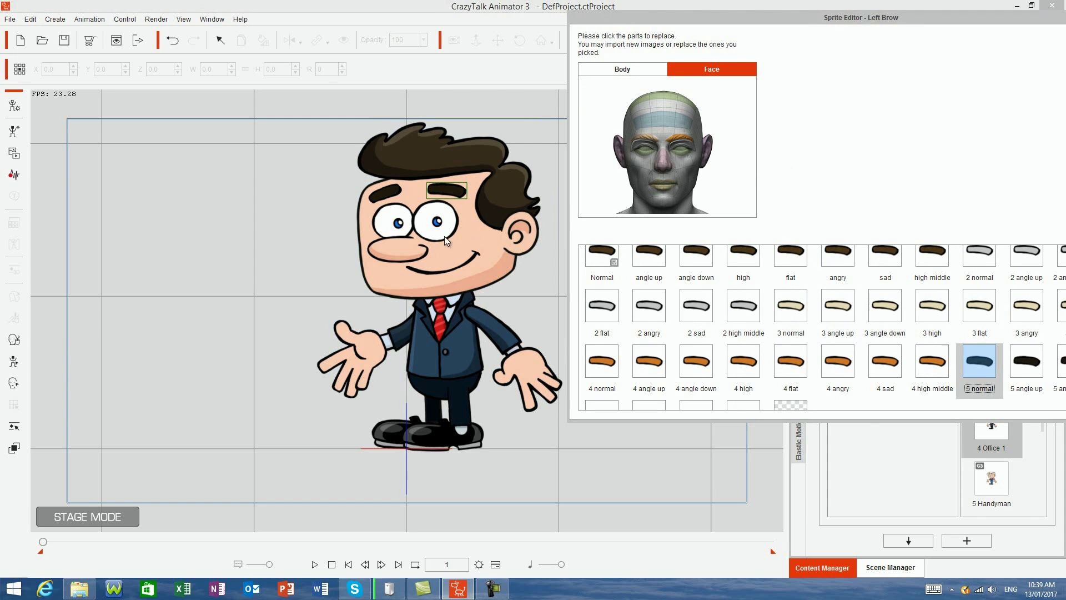
pyautogui.click(408, 250)
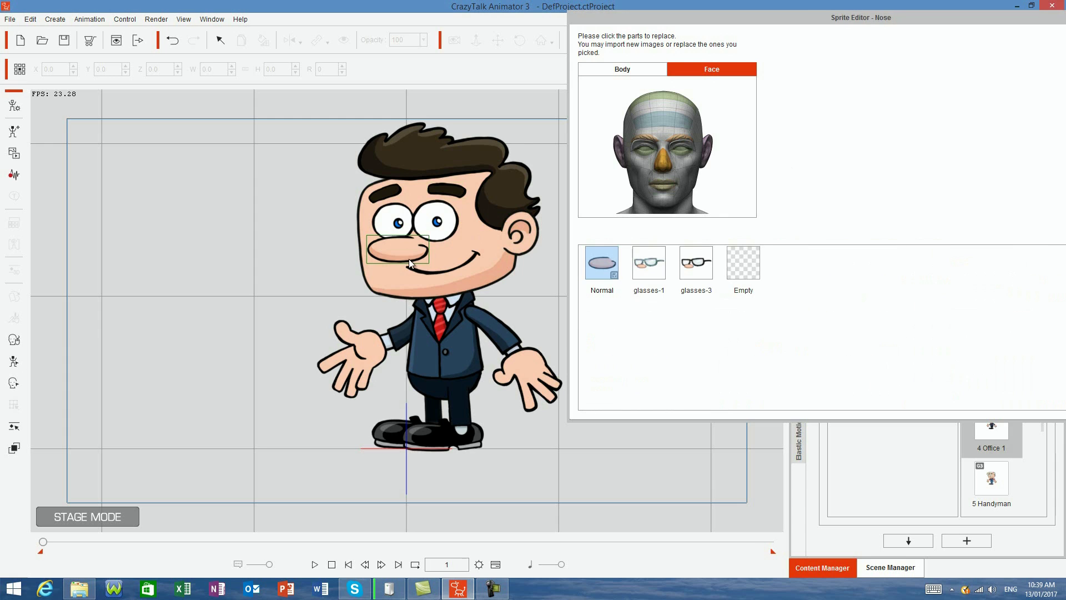
pyautogui.click(651, 272)
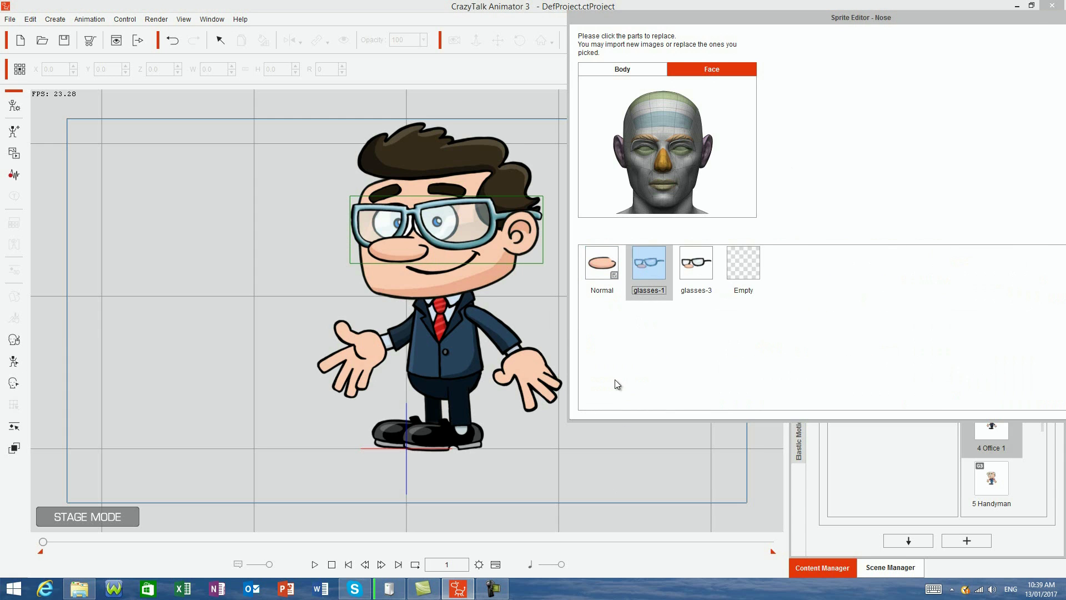
pyautogui.click(698, 269)
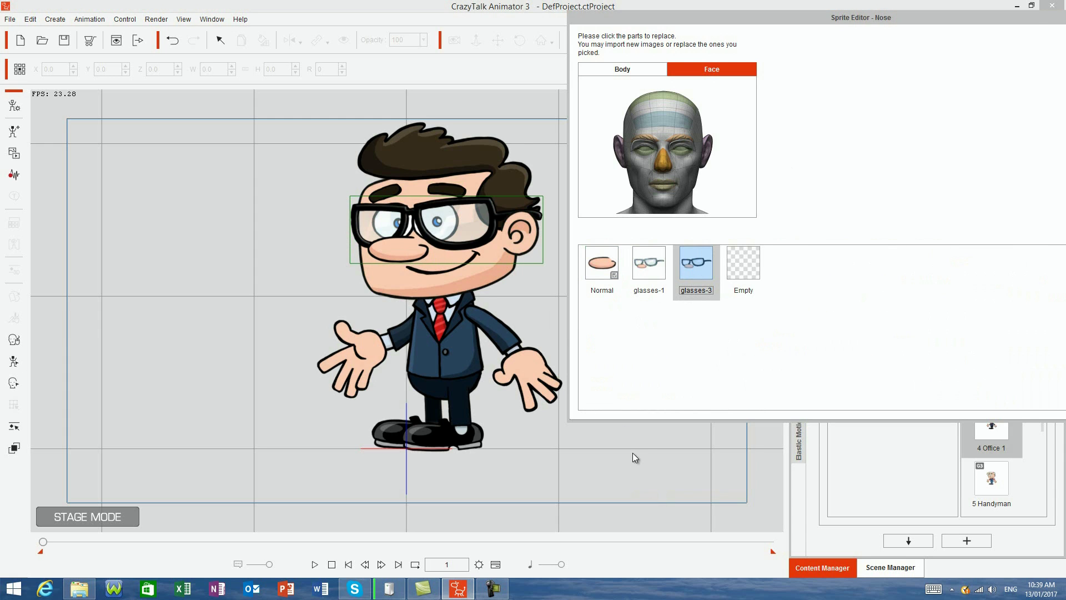
# - Swap the Office guy's right hand to the pencil-holding sprite
pyautogui.click(507, 378)
pyautogui.click(356, 347)
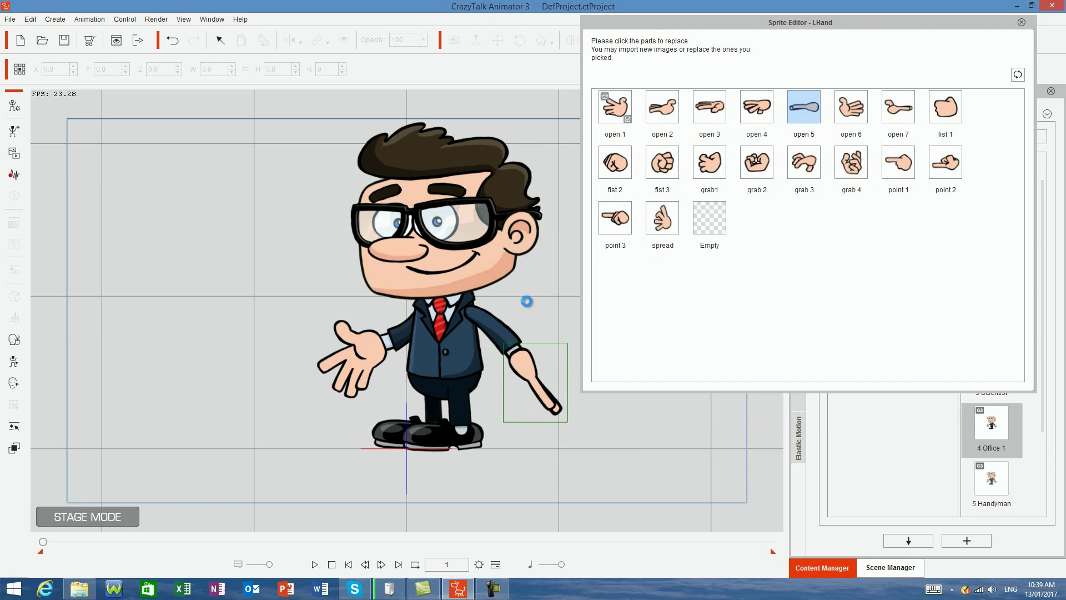
pyautogui.click(710, 166)
pyautogui.click(713, 214)
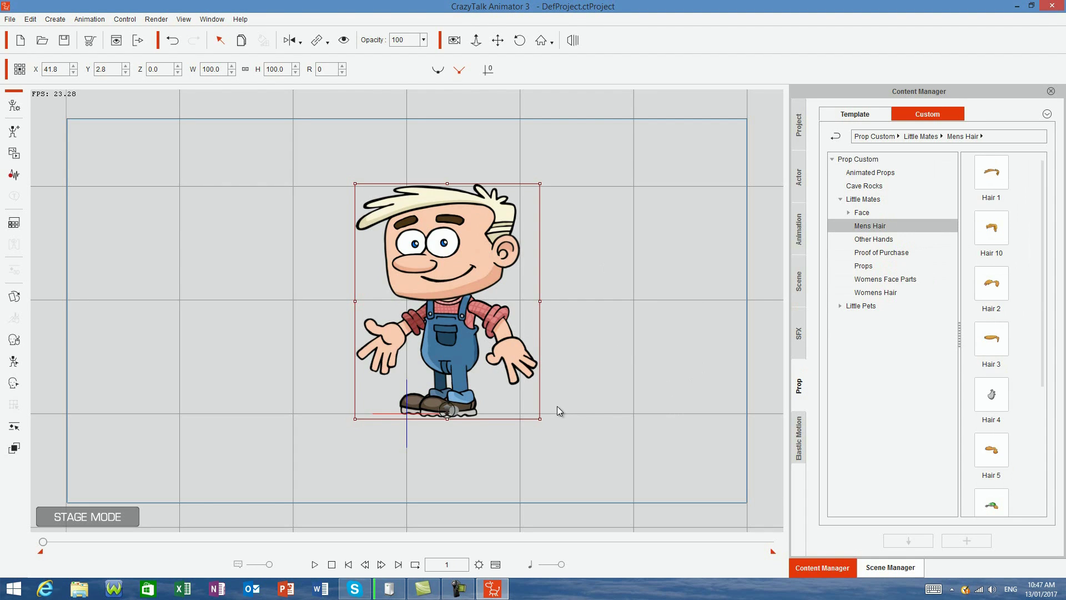
# - Place the Hair 4 prop beside the Handyman and scale it proportionally to 60% height
pyautogui.click(1002, 405)
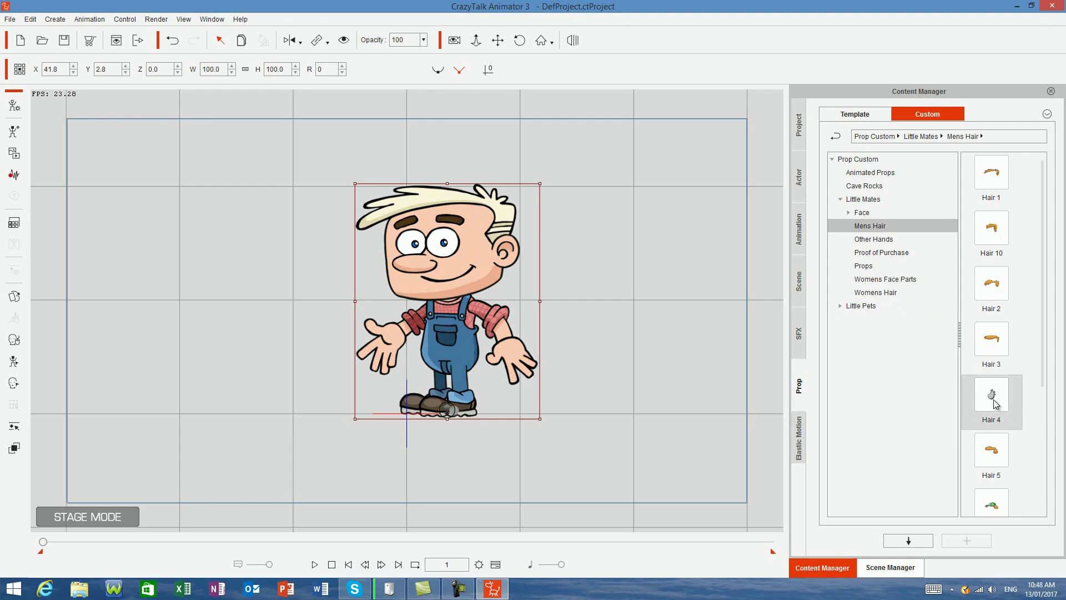
pyautogui.moveTo(998, 405); pyautogui.dragTo(677, 301)
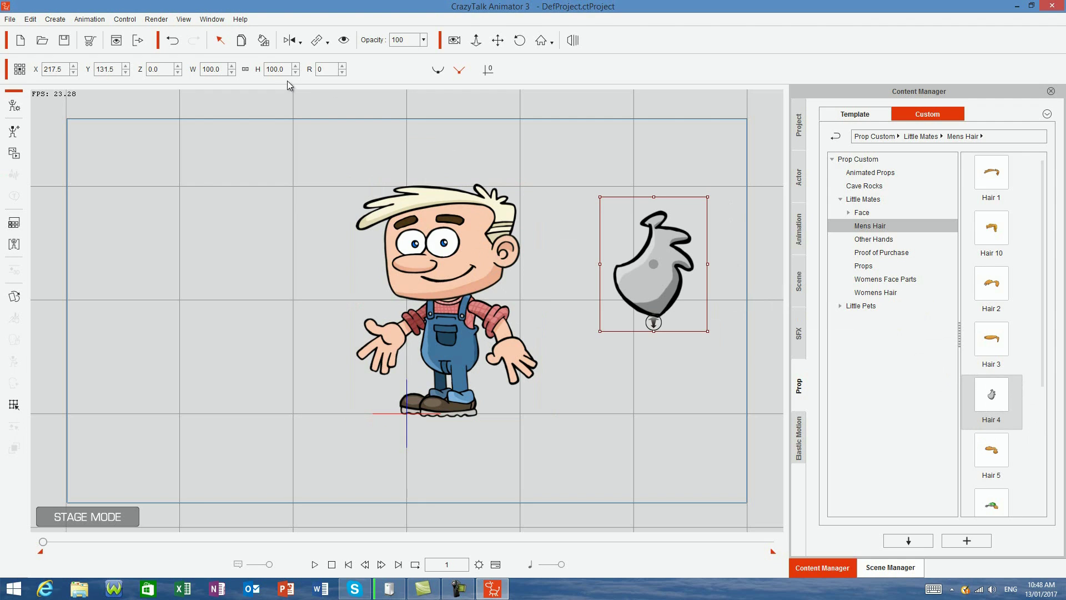
pyautogui.click(245, 69)
pyautogui.doubleClick(285, 68)
pyautogui.write('60')
pyautogui.press('Return')
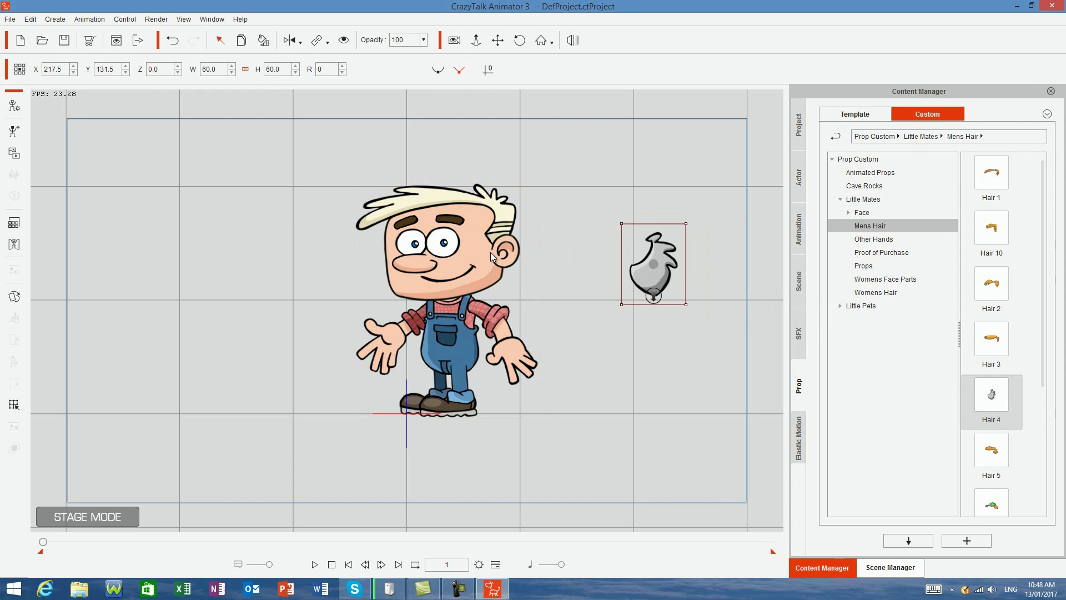
# - Remove the Handyman's front hair sprite using sprite replacement
pyautogui.click(542, 469)
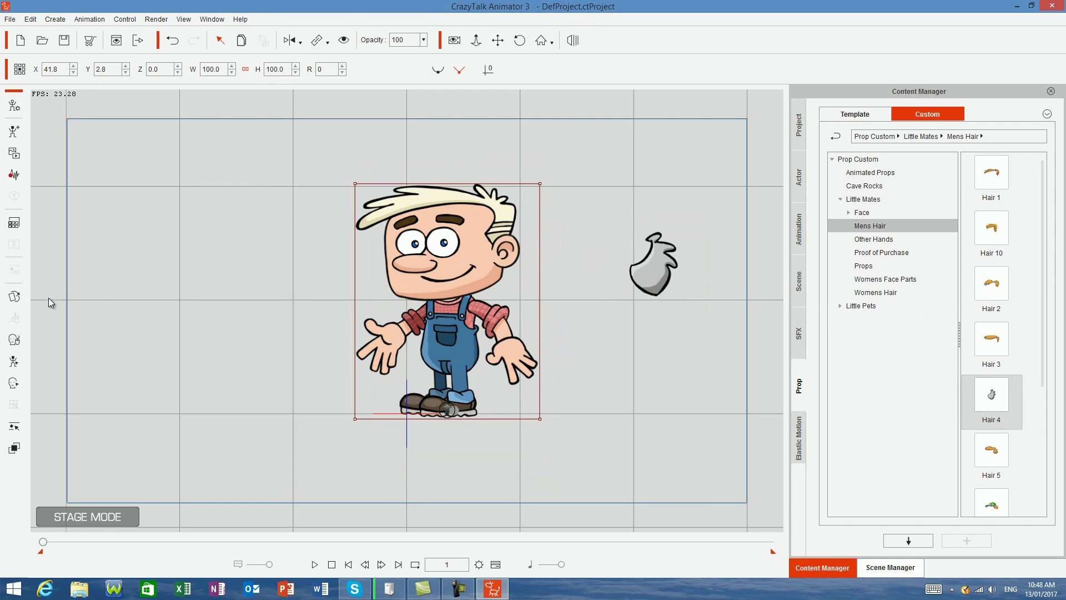
pyautogui.click(14, 297)
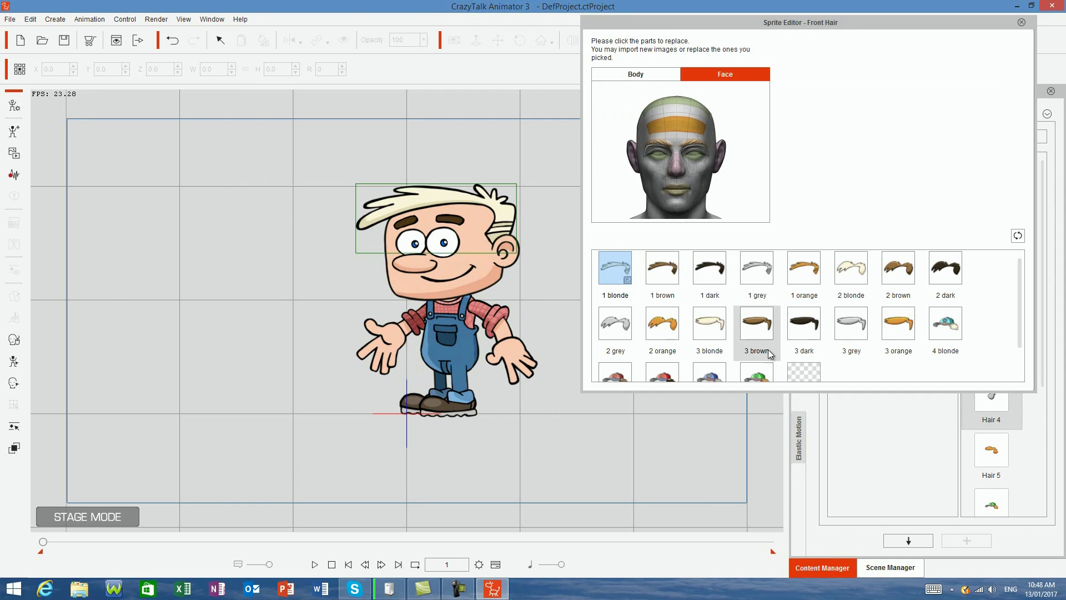
pyautogui.click(805, 372)
pyautogui.click(1021, 23)
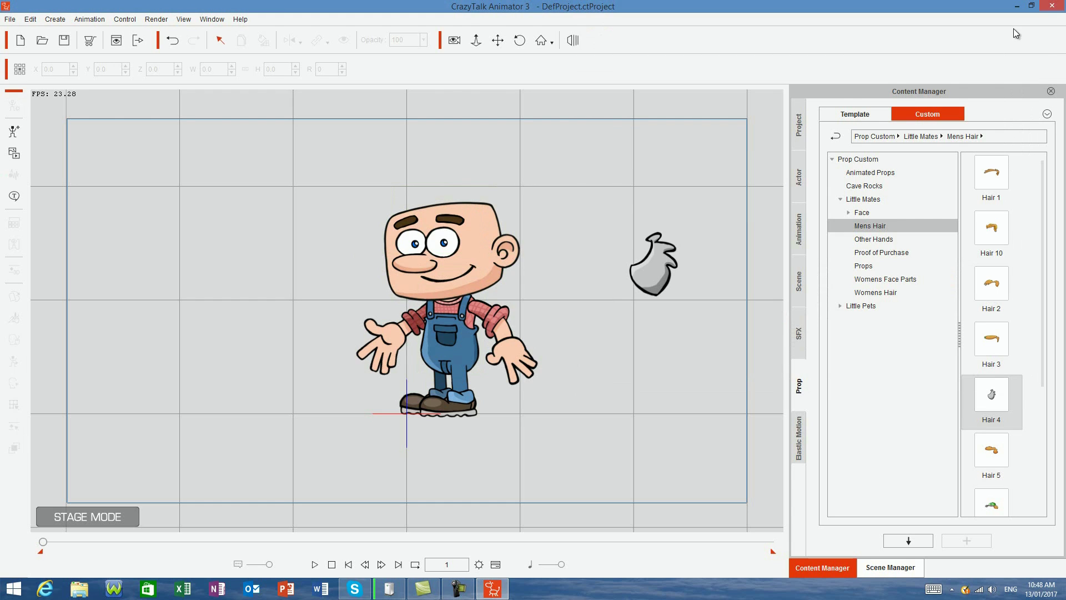
# - Position the grey hair prop on the Handyman's head and link it to the head
pyautogui.click(663, 281)
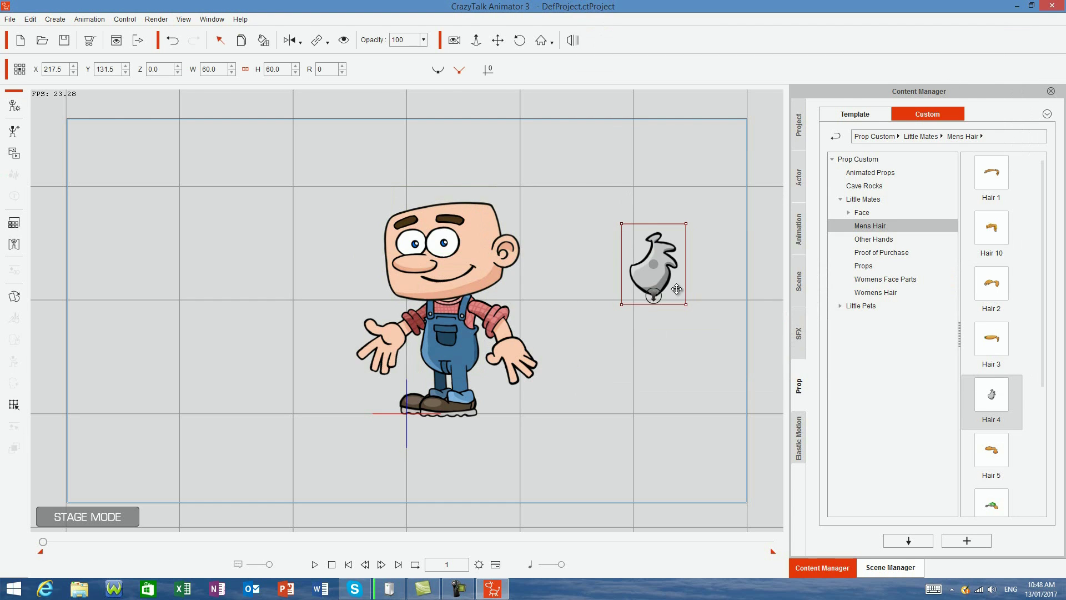
pyautogui.moveTo(663, 281); pyautogui.dragTo(501, 247)
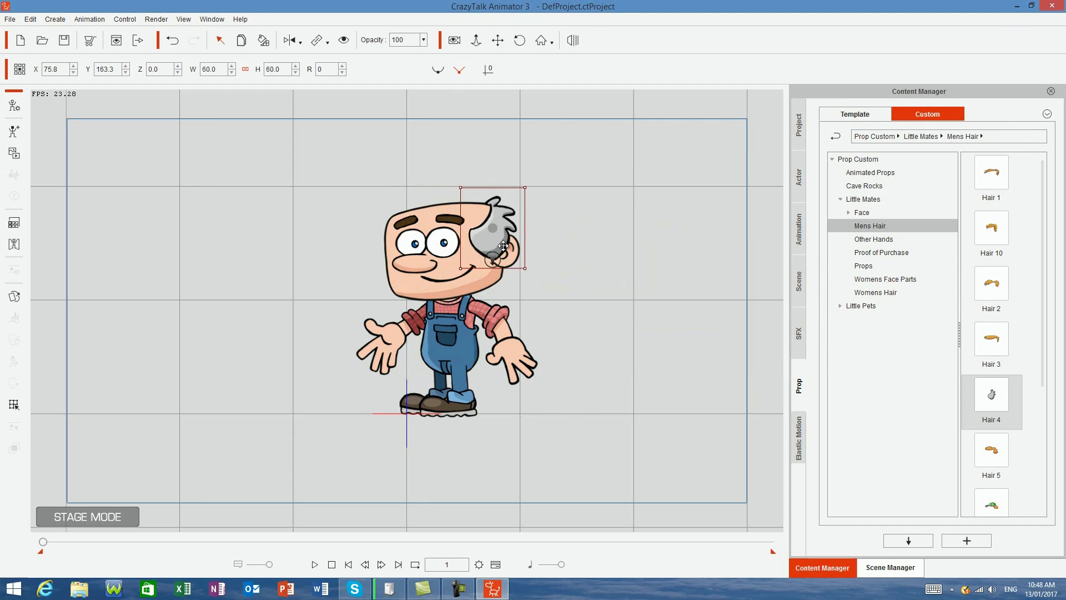
pyautogui.click(328, 42)
pyautogui.click(335, 62)
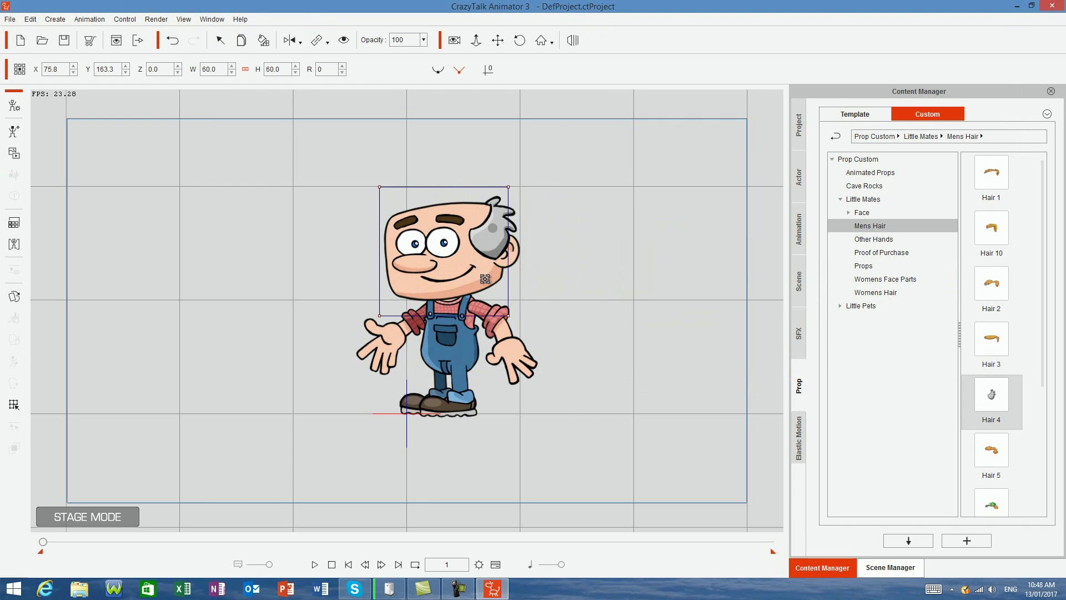
pyautogui.click(495, 225)
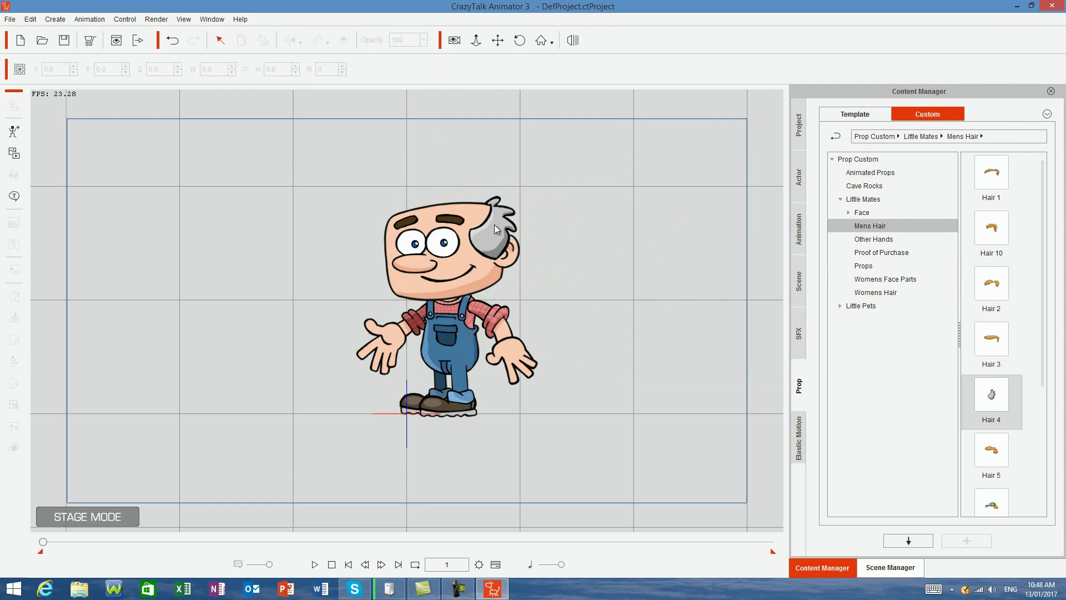
# - Shift the Handyman right to X 62.3 to confirm the hair moves with him
pyautogui.click(502, 316)
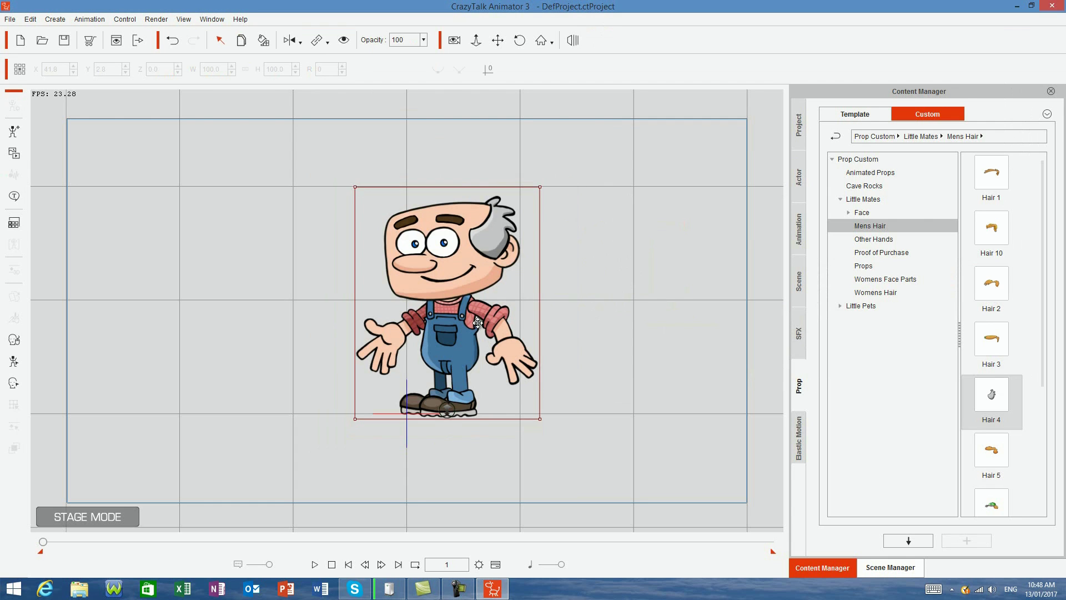
pyautogui.click(481, 347)
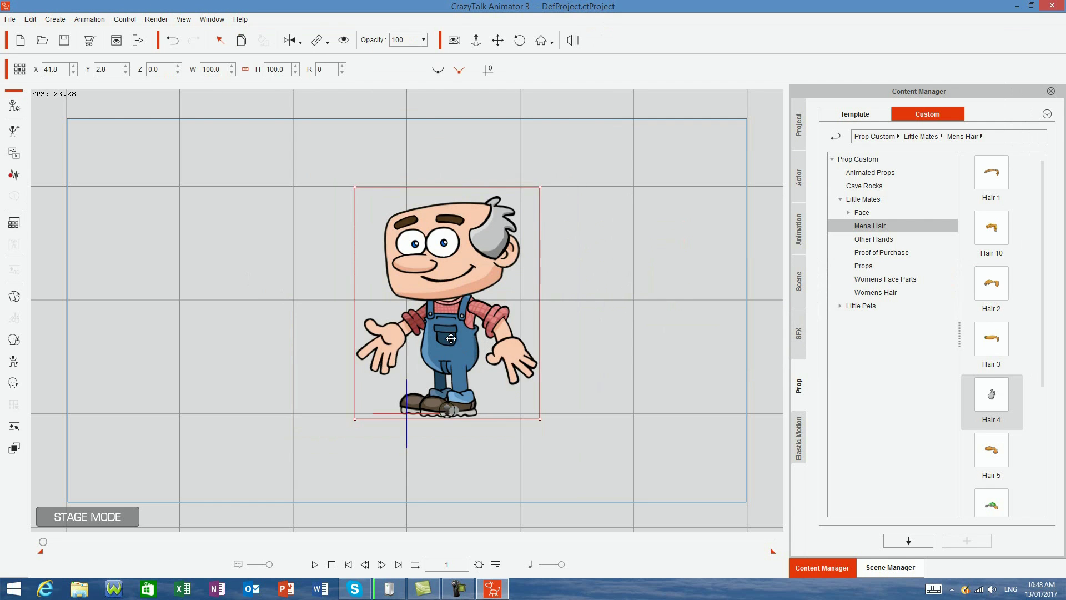
pyautogui.moveTo(500, 341); pyautogui.dragTo(523, 335)
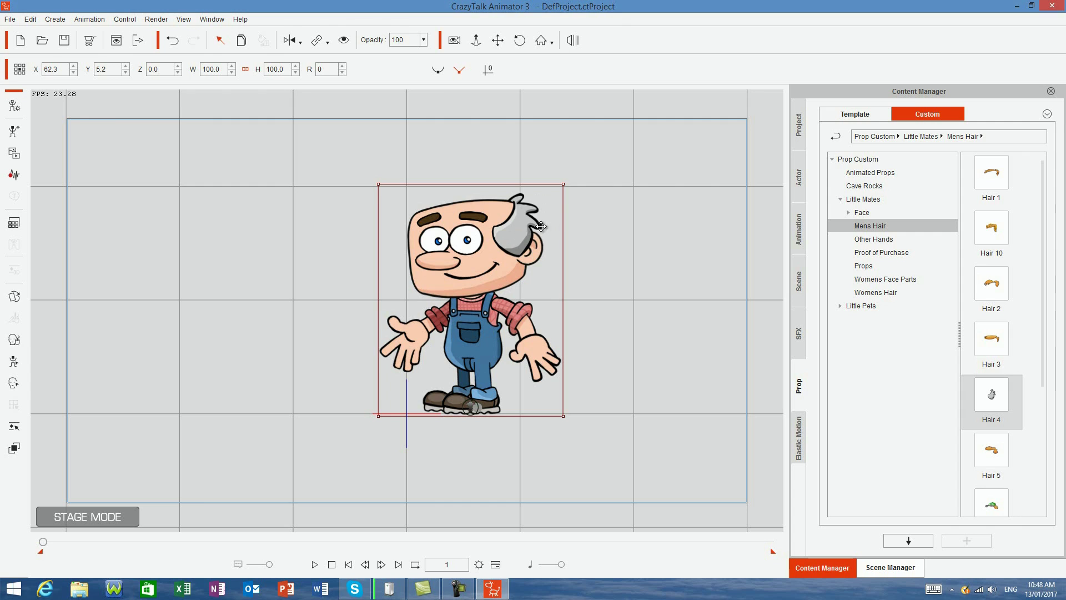
pyautogui.moveTo(1044, 308); pyautogui.dragTo(1046, 432)
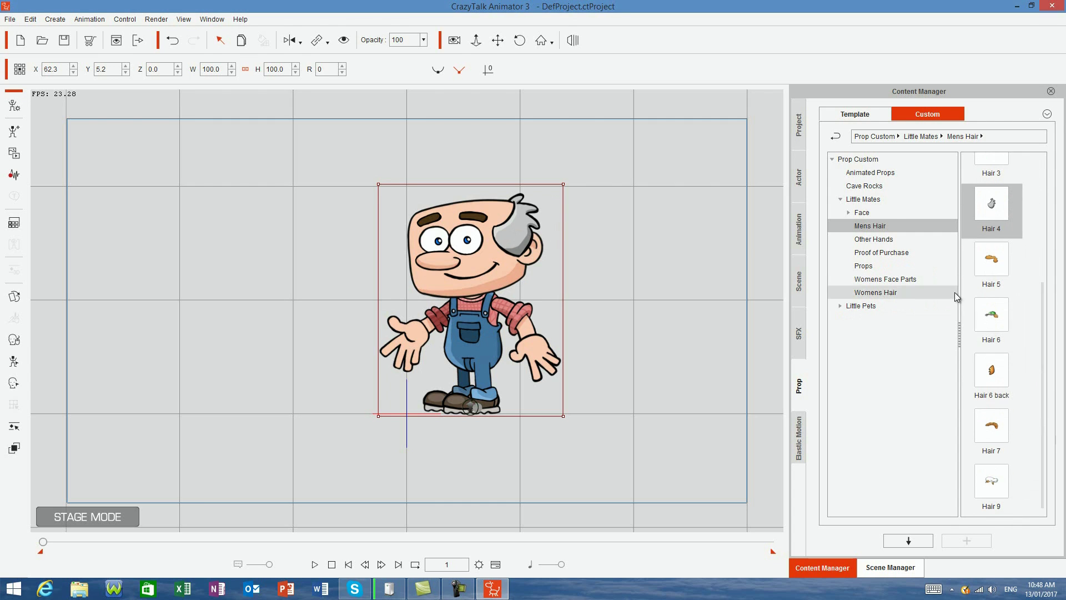
# - Add the ear prop from the Face folder, set height 60, and place it beside the Handyman's head
pyautogui.click(864, 213)
pyautogui.click(992, 451)
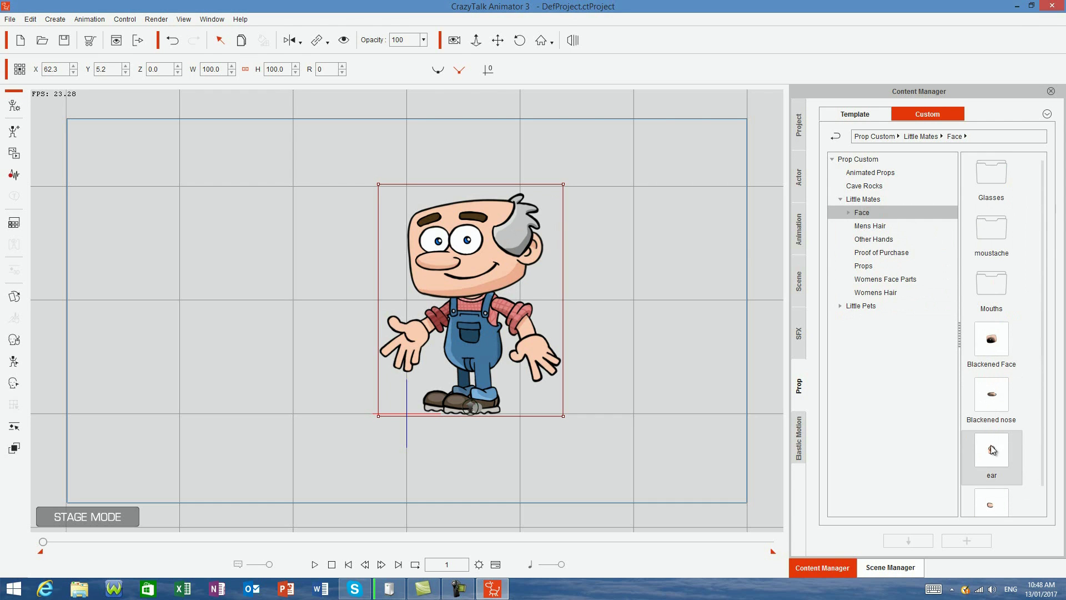
pyautogui.moveTo(992, 451); pyautogui.dragTo(678, 341)
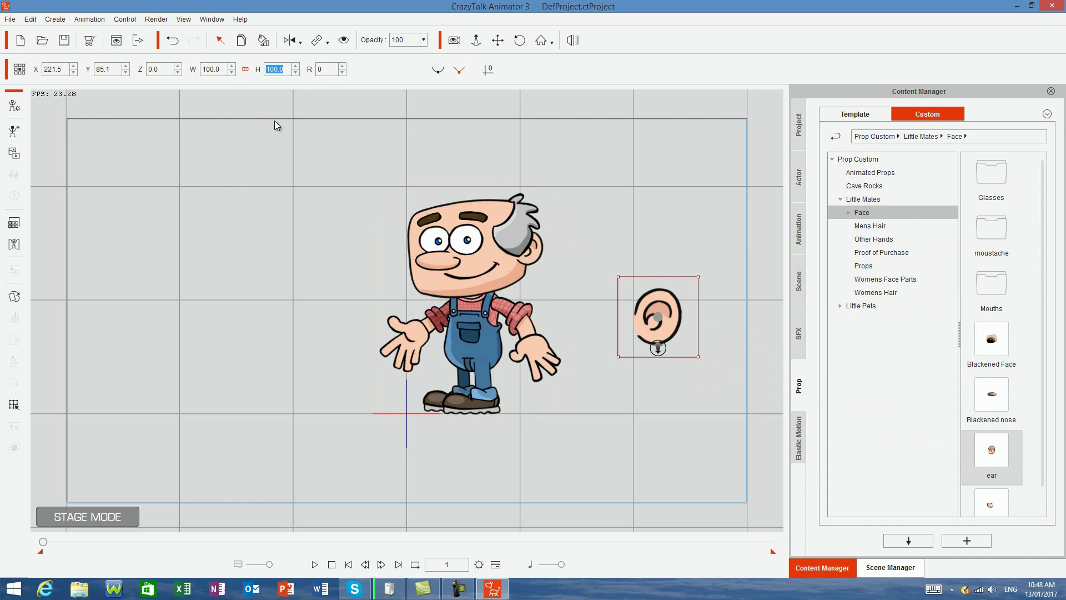
pyautogui.write('60')
pyautogui.press('Return')
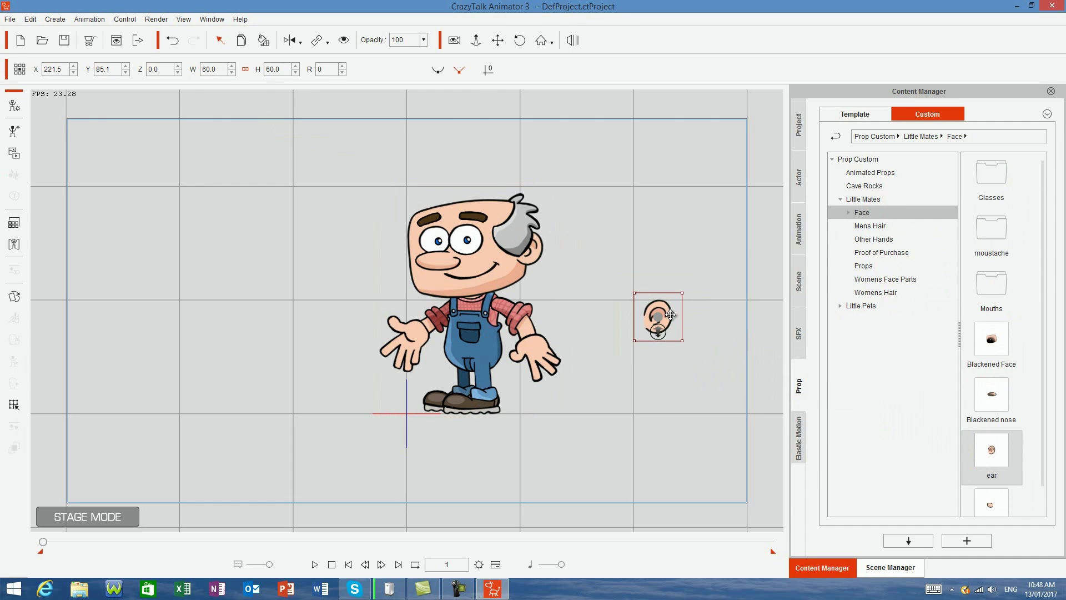
pyautogui.moveTo(671, 315); pyautogui.dragTo(543, 243)
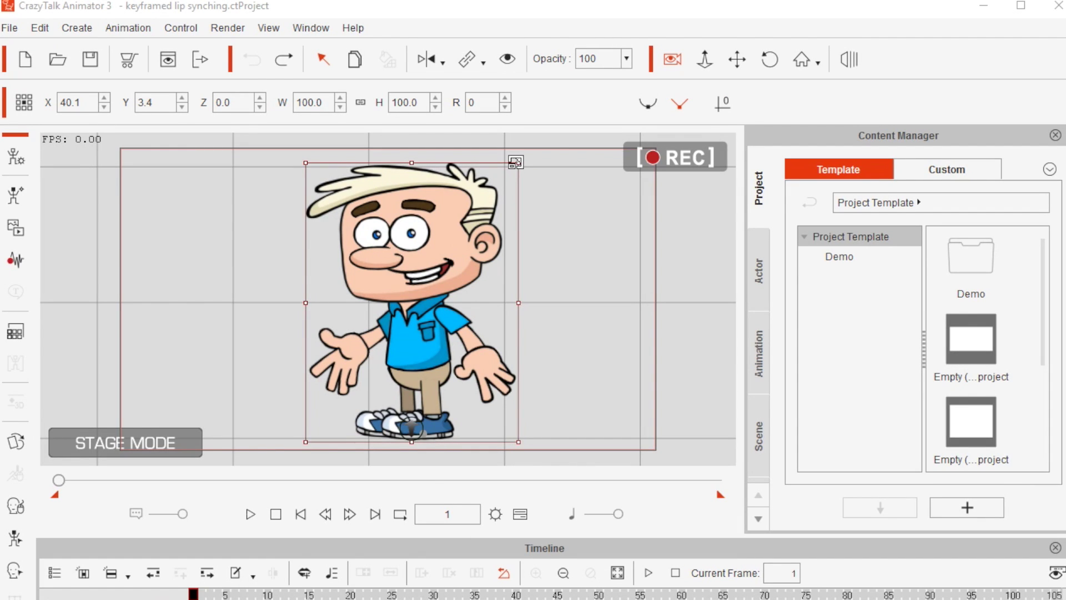
# - Scale Ted down to 86.2 and move him left on the stage
pyautogui.click(516, 161)
pyautogui.moveTo(516, 162); pyautogui.dragTo(488, 191)
pyautogui.moveTo(443, 301); pyautogui.dragTo(397, 307)
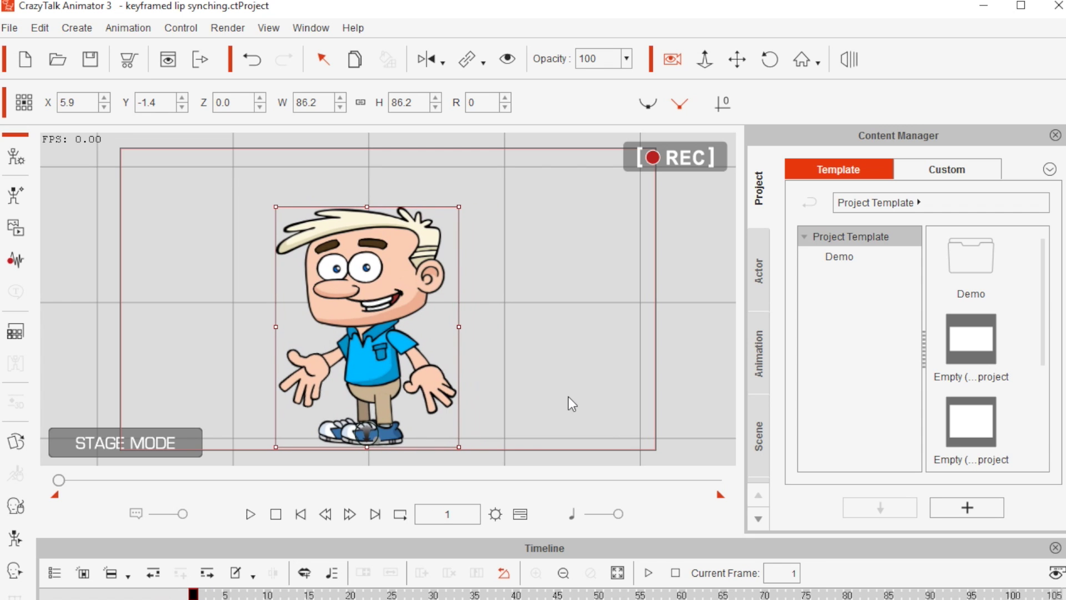
# - Start a Wave File script via Create Script, cancel the file picker, and reveal Ted's Motion tracks
pyautogui.click(79, 23)
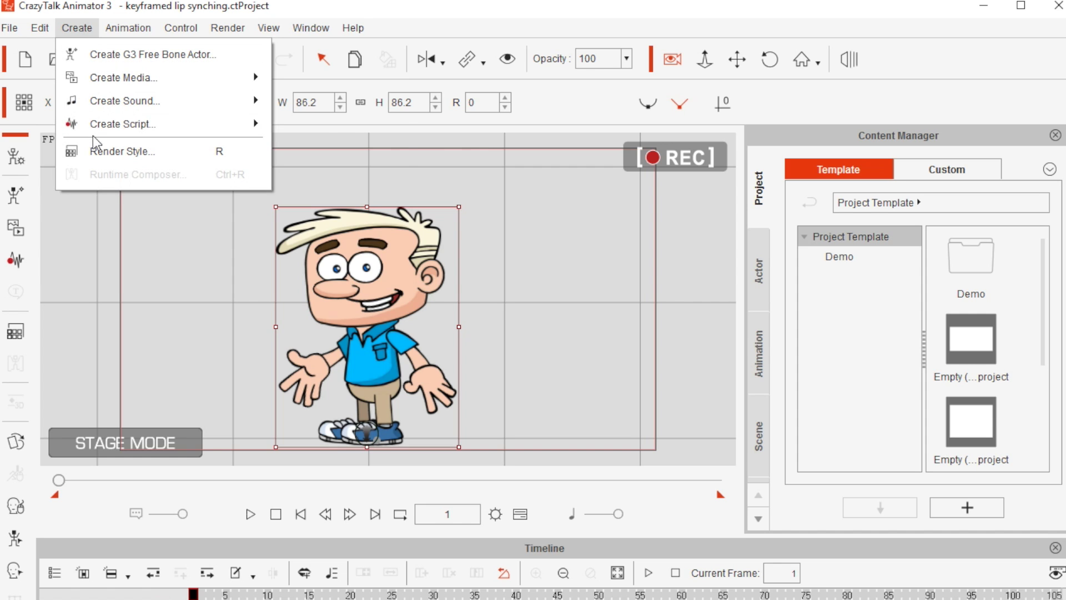
pyautogui.moveTo(97, 135)
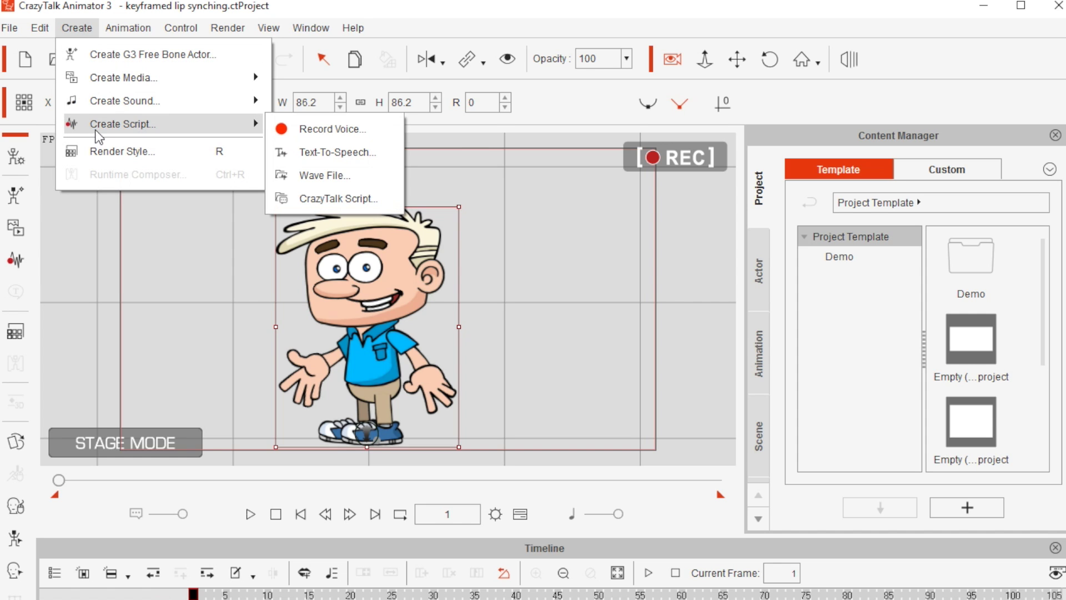
pyautogui.click(335, 177)
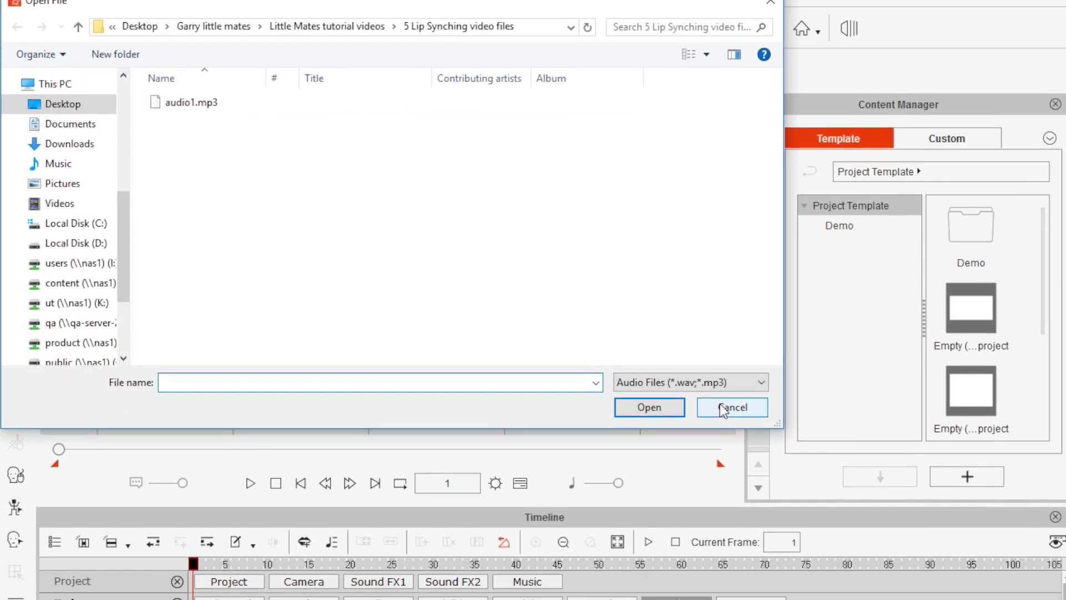
pyautogui.click(720, 437)
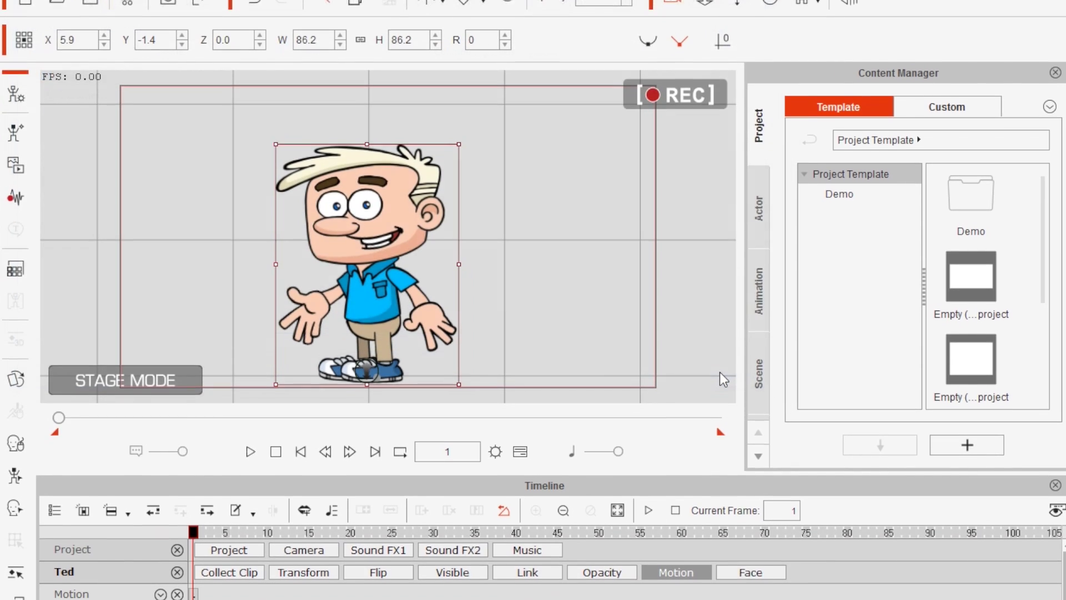
pyautogui.scroll(-1, 389, 559)
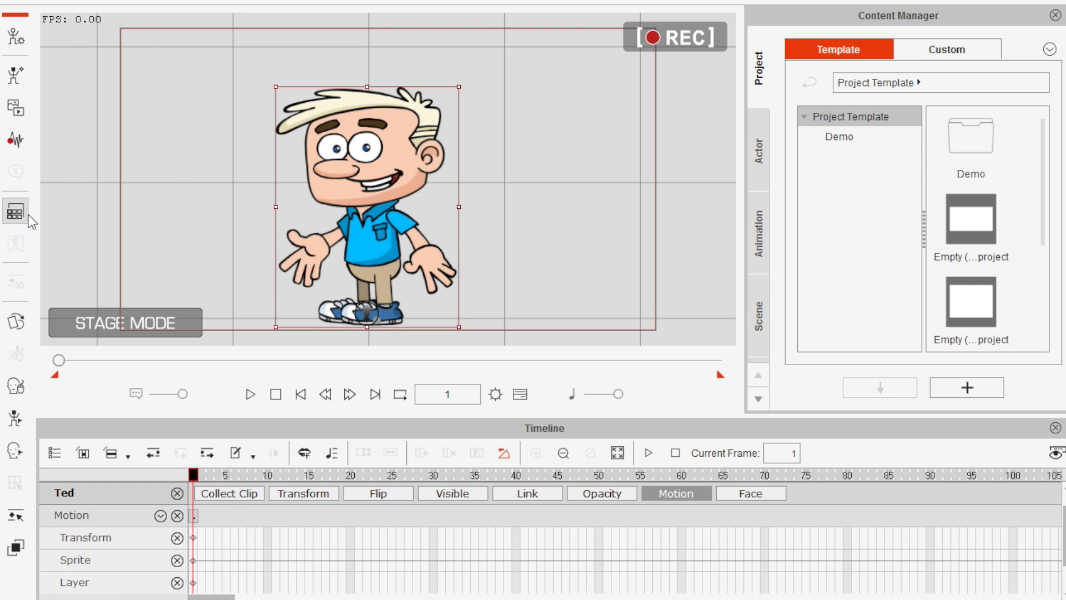
# - Cycle Ted's mouth sprite through Ah_I, U, Ow and Oh, ending on EE
pyautogui.click(16, 322)
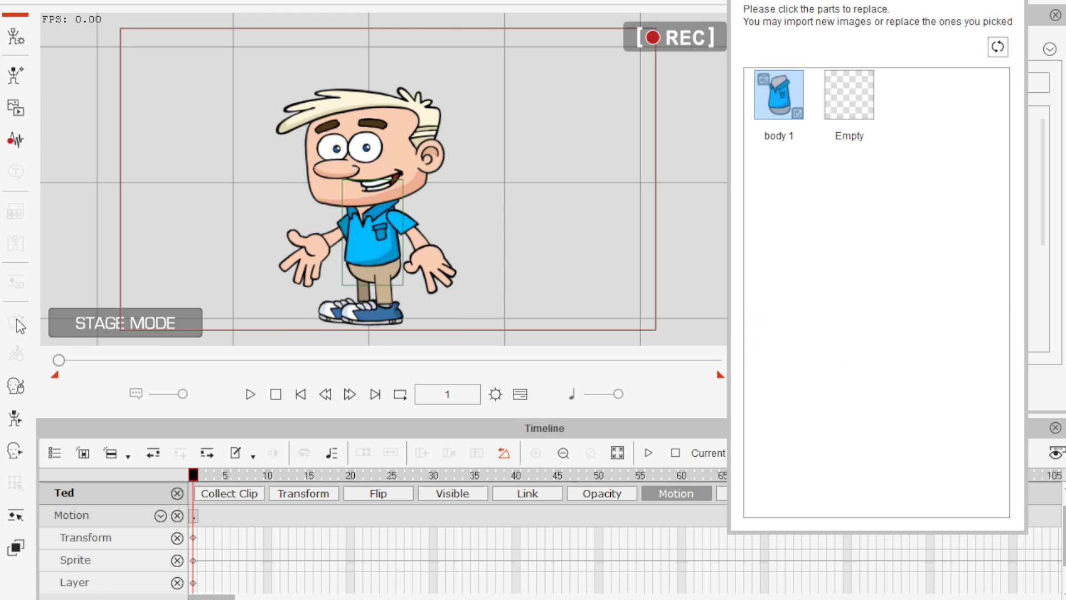
pyautogui.click(393, 180)
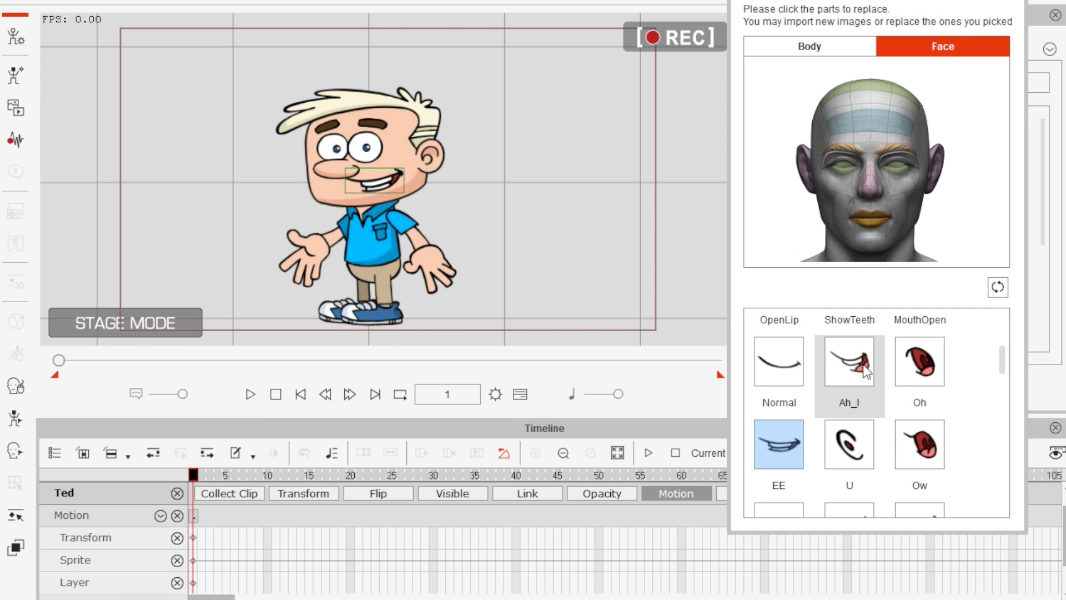
pyautogui.click(863, 365)
pyautogui.click(860, 444)
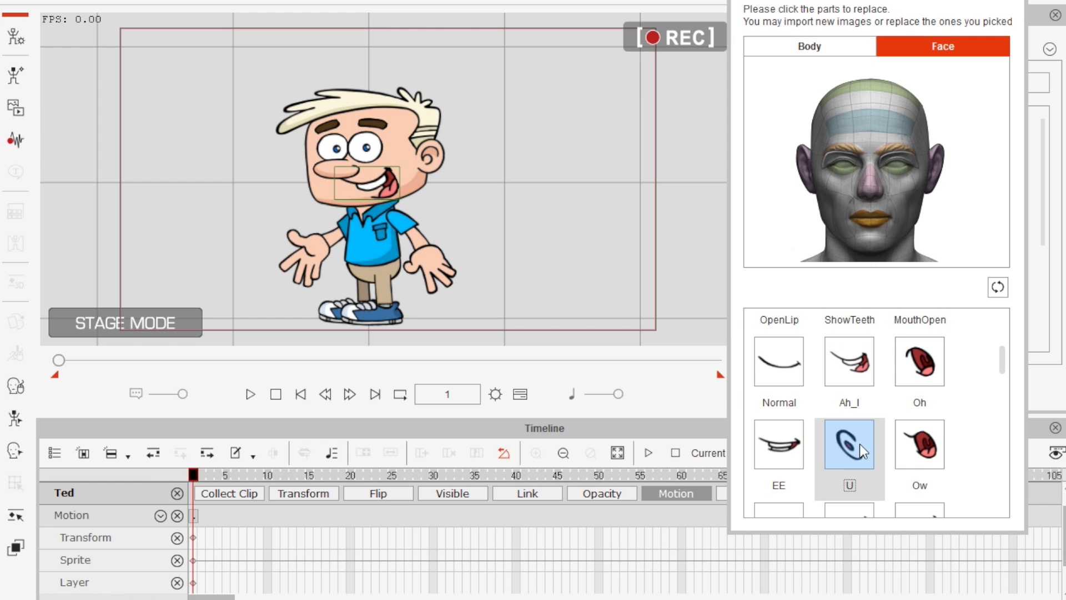
pyautogui.click(922, 447)
pyautogui.click(919, 362)
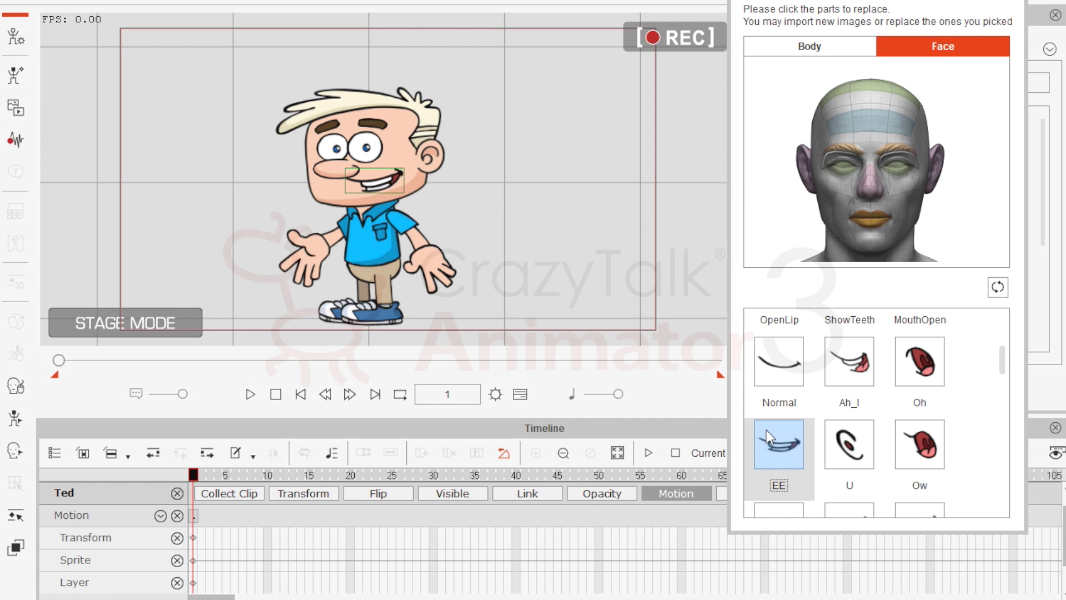